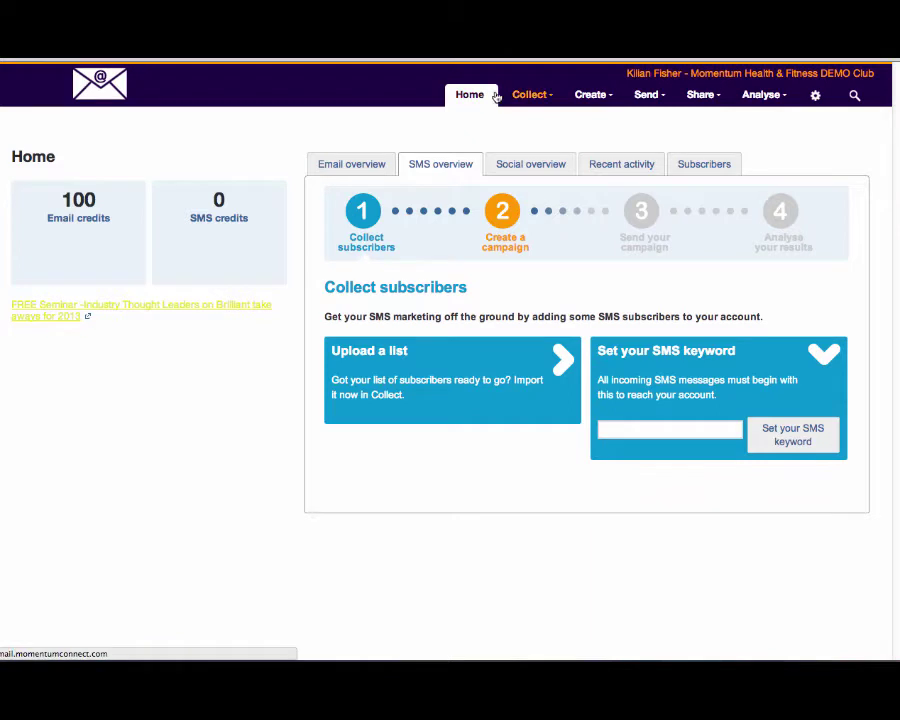
pyautogui.moveTo(648, 95)
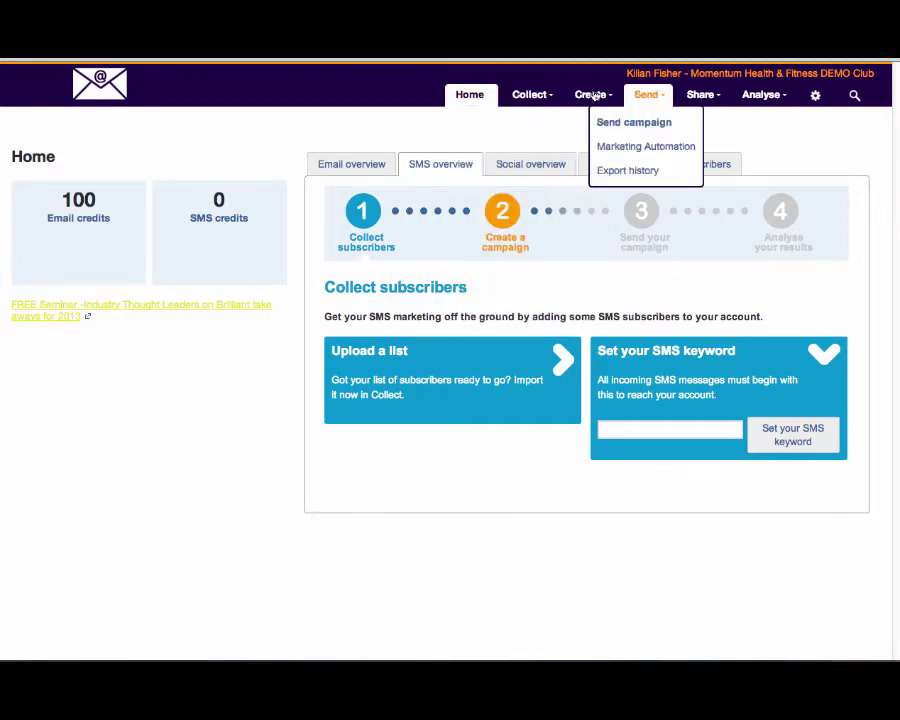
pyautogui.moveTo(745, 97)
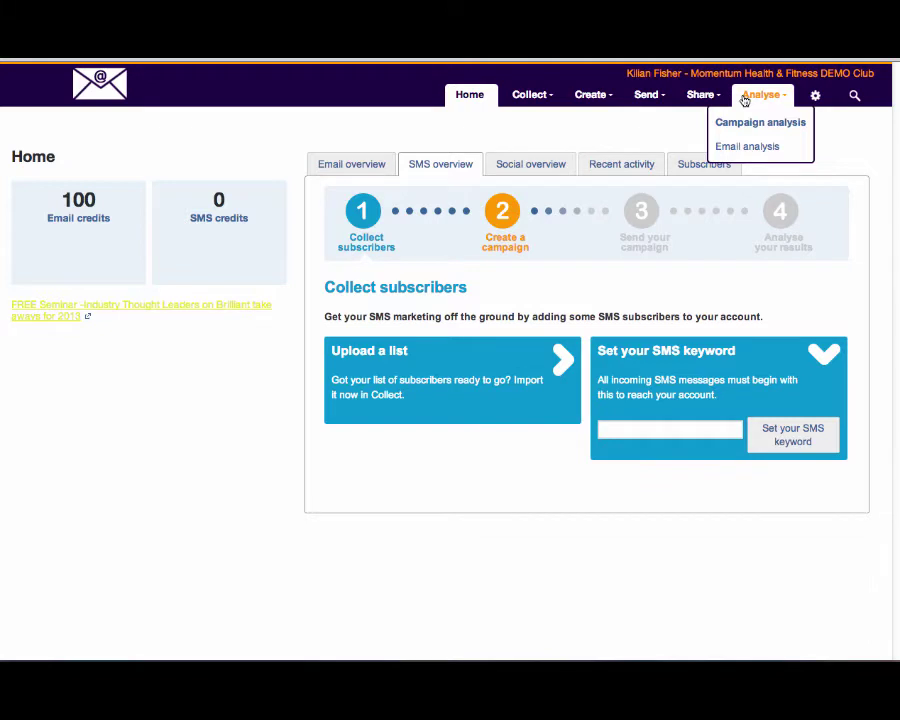
pyautogui.moveTo(520, 100)
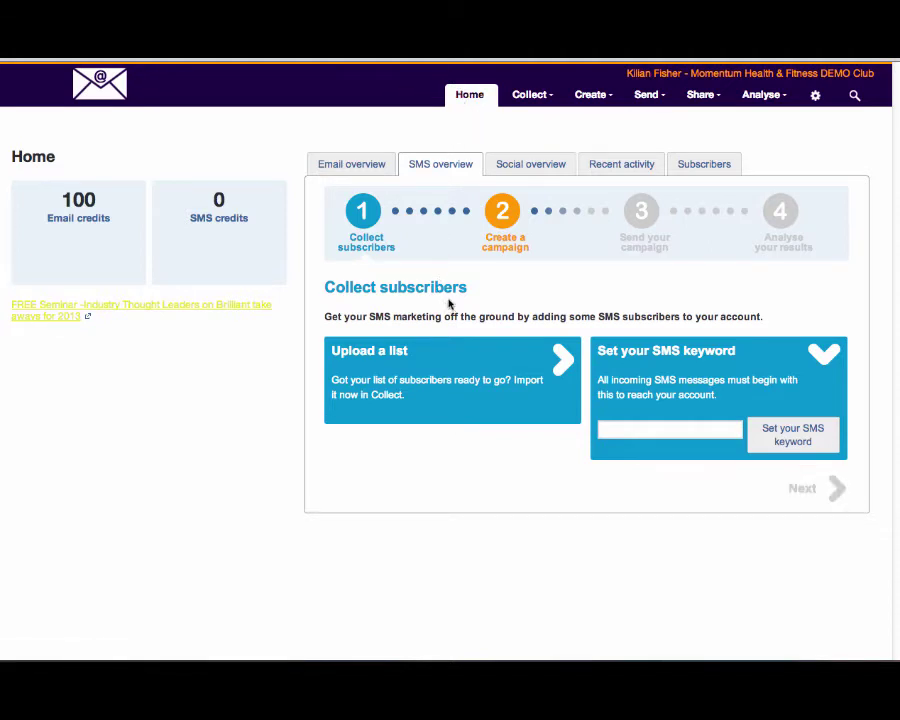
# - On the list upload page, rename the Default Folder to 'Club folder'
pyautogui.click(557, 371)
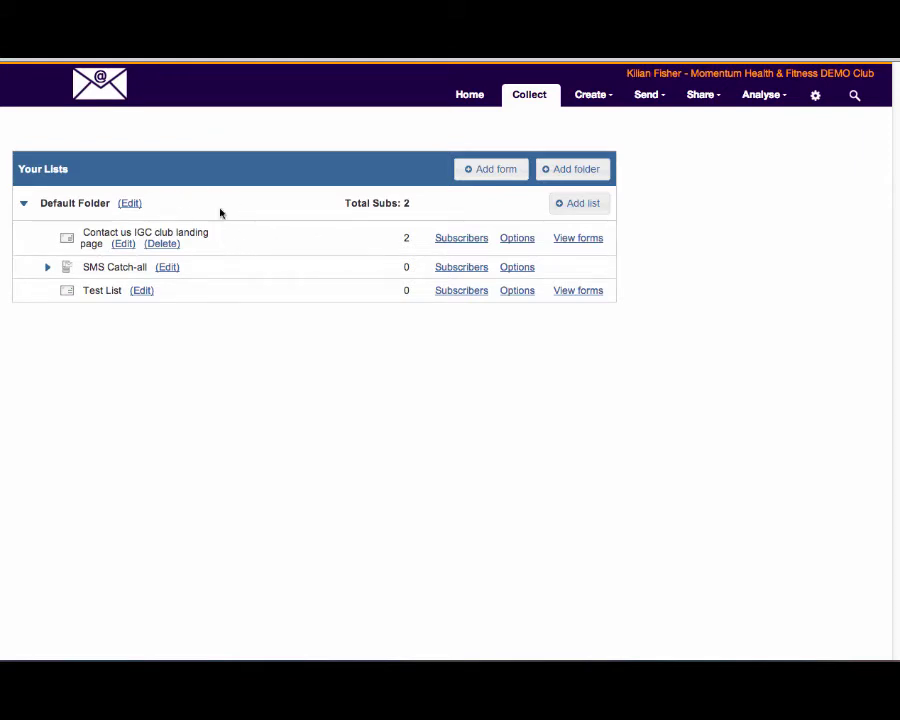
pyautogui.click(129, 204)
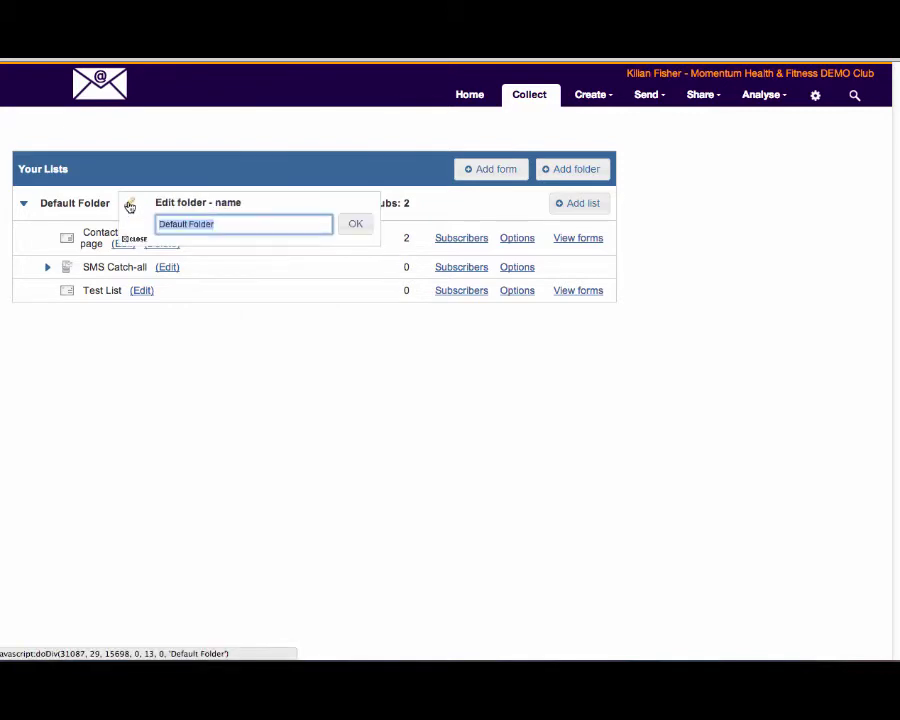
pyautogui.write('Clu')
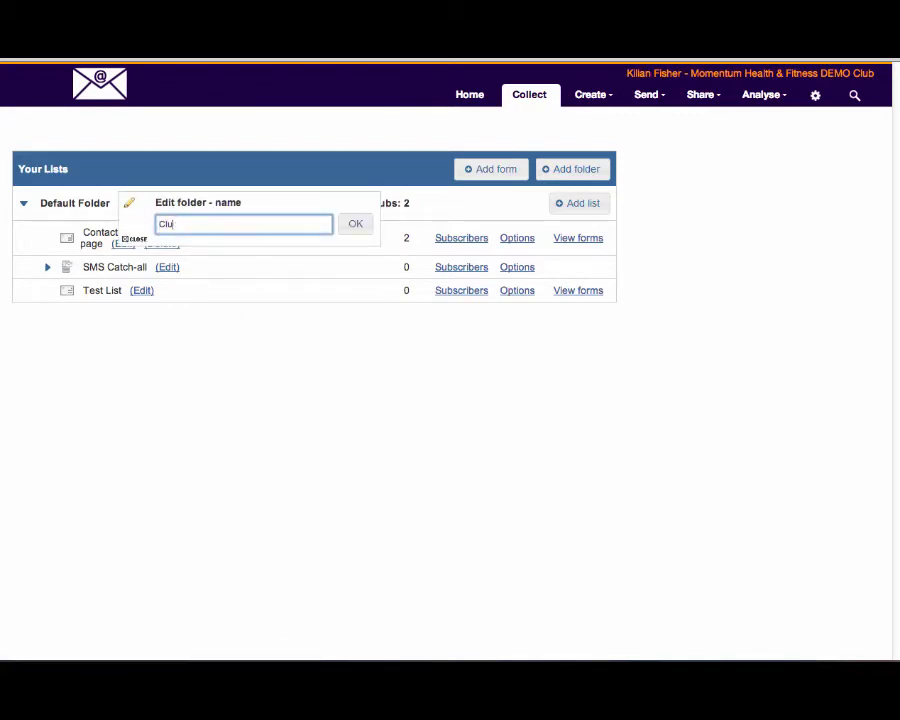
pyautogui.write('b folder')
pyautogui.click(356, 225)
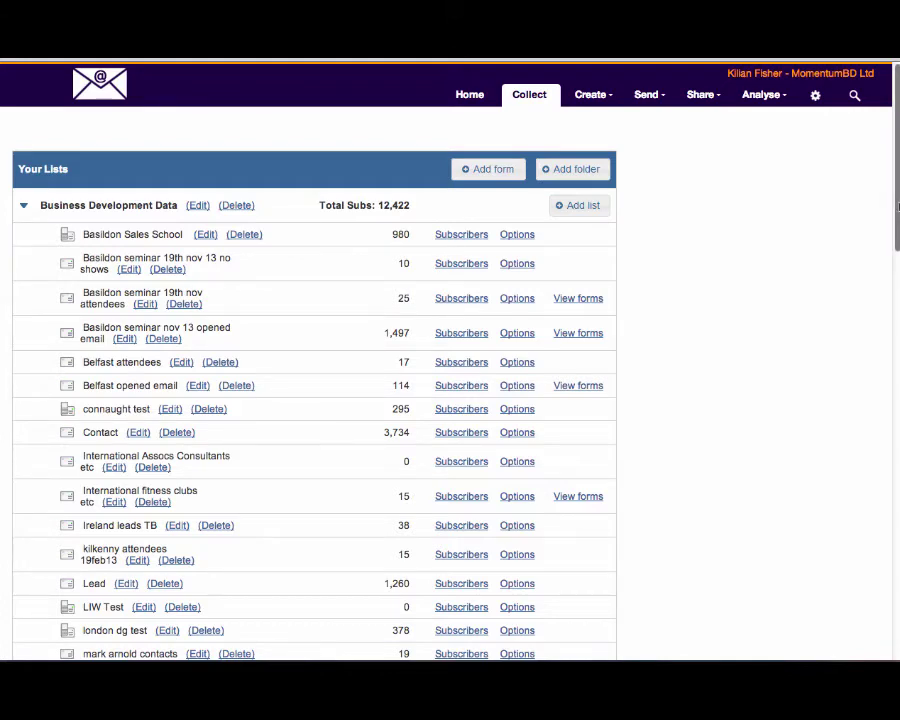
pyautogui.moveTo(897, 207)
pyautogui.mouseDown()
pyautogui.moveTo(888, 356)
pyautogui.moveTo(895, 482)
pyautogui.moveTo(897, 231)
pyautogui.mouseUp()
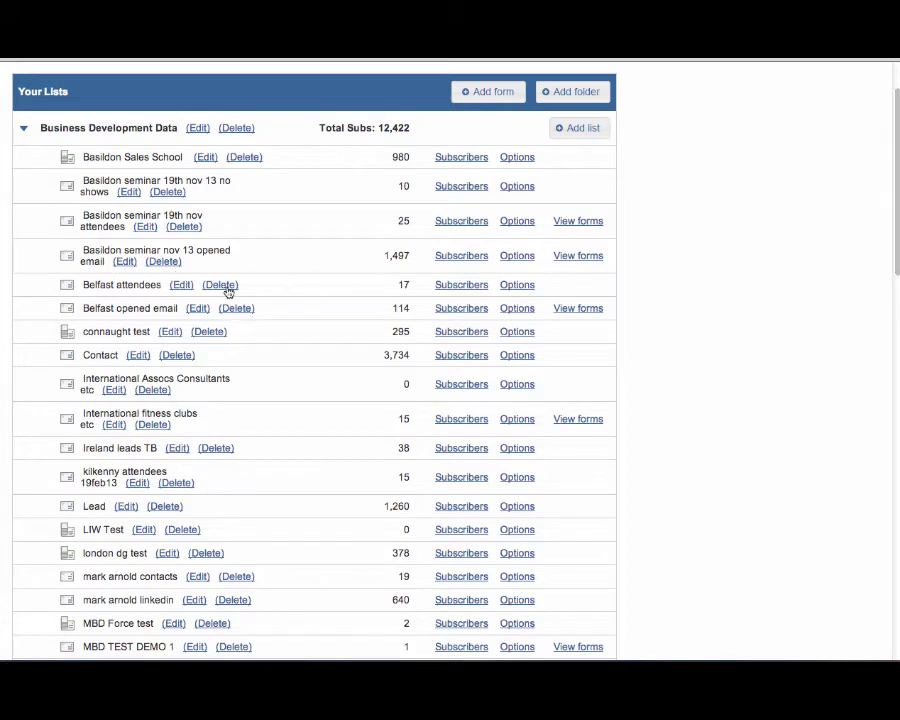
# - Open the Basildon seminar enquiries Nov 13 form from the Basildon list's forms for editing
pyautogui.click(584, 263)
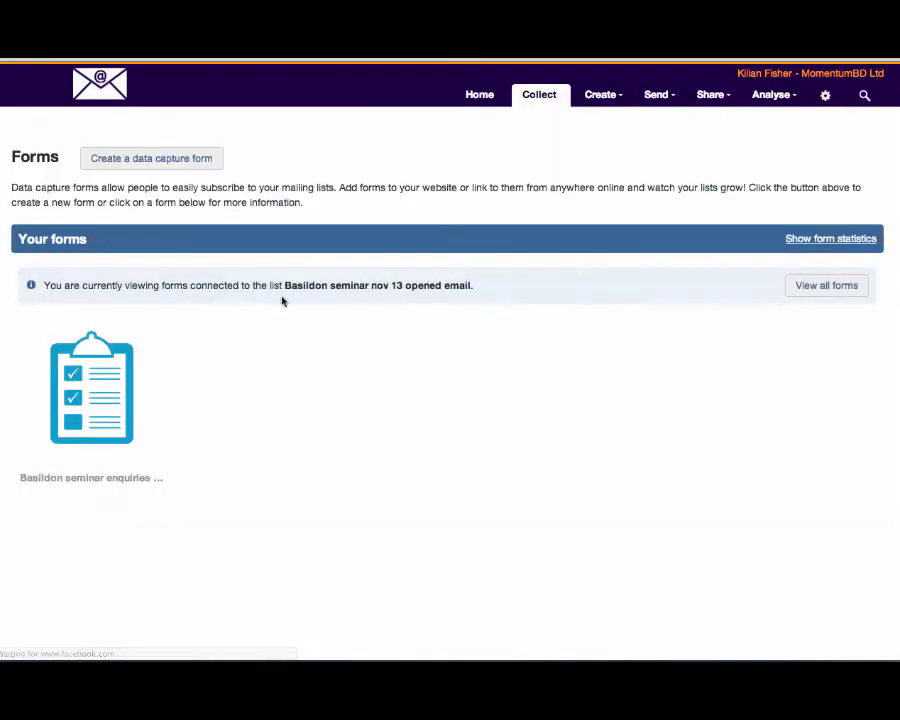
pyautogui.click(118, 369)
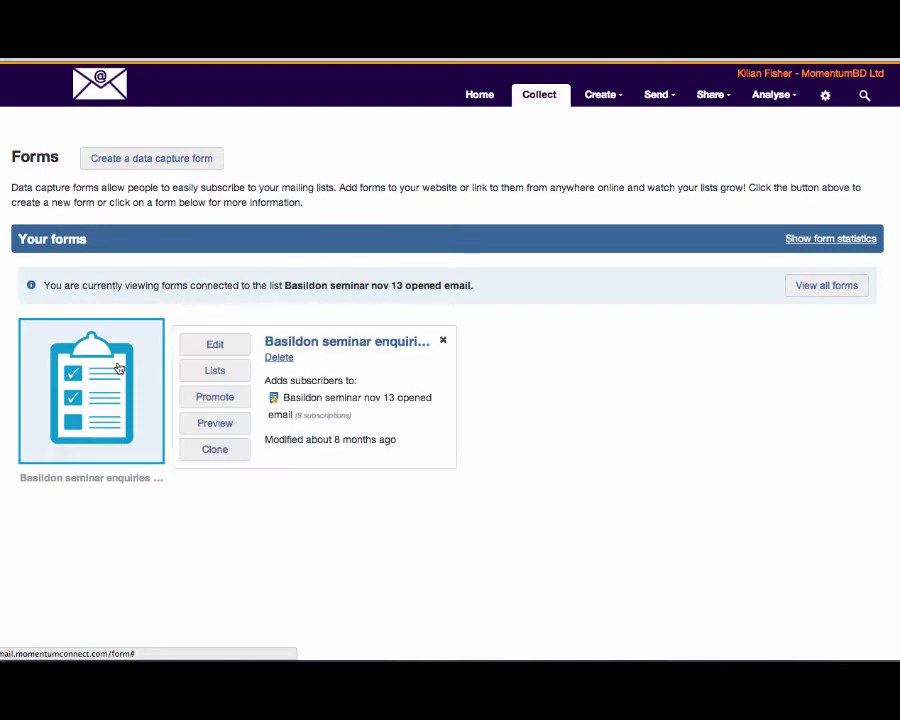
pyautogui.click(215, 344)
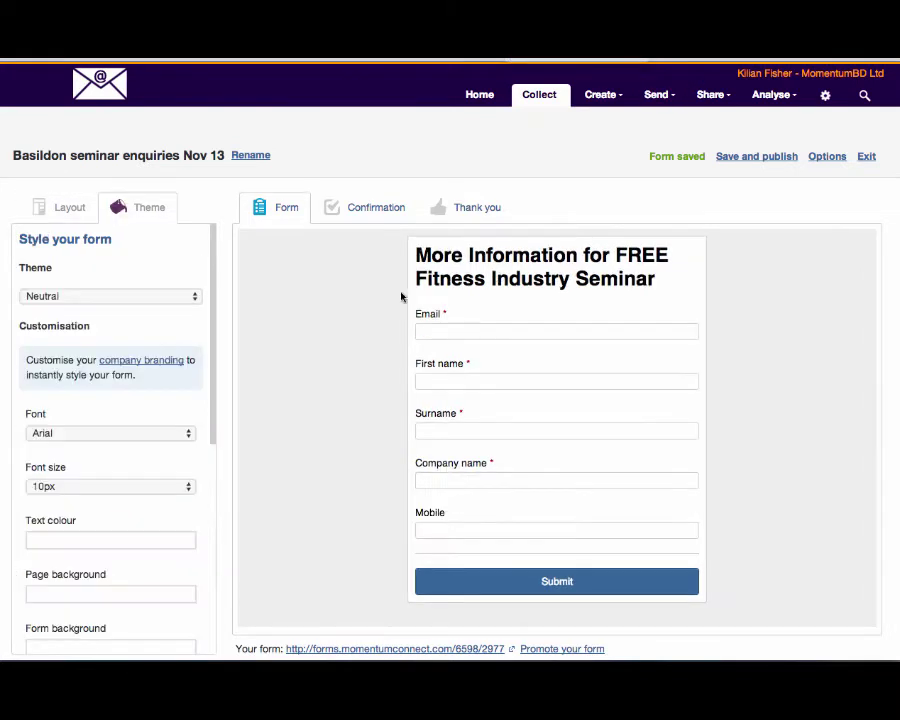
# - Try the Marine and Eat your greens themes on the form, then apply Lively
pyautogui.click(147, 296)
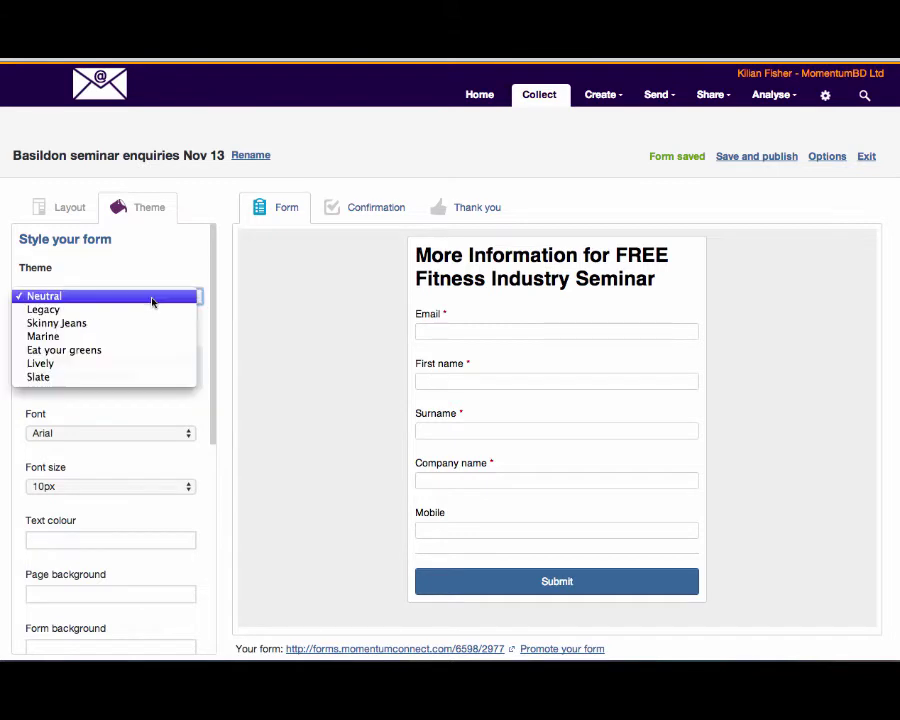
pyautogui.click(113, 337)
pyautogui.click(105, 298)
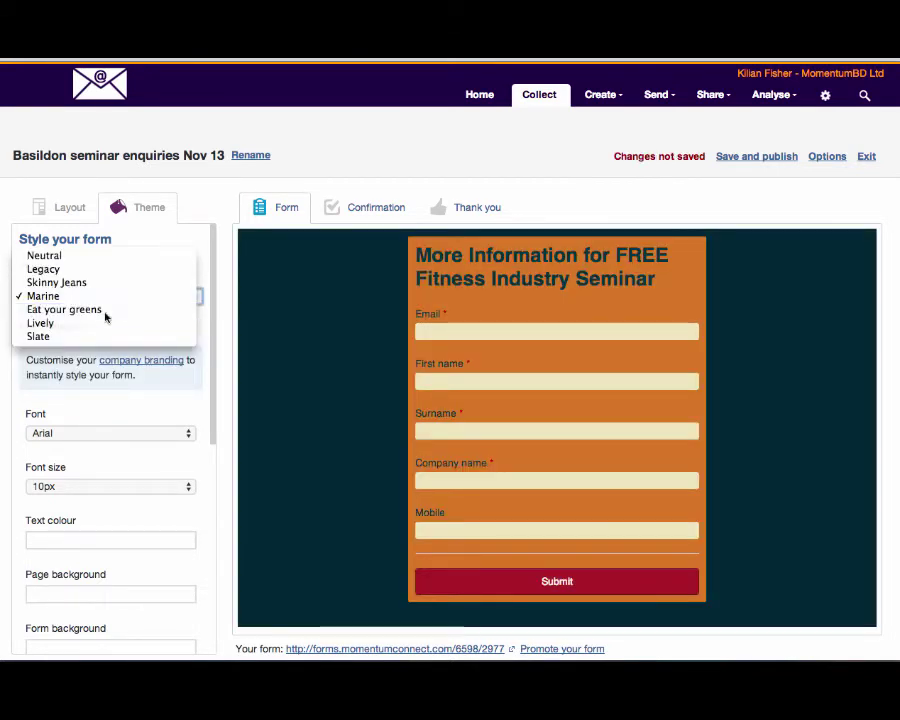
pyautogui.click(104, 311)
pyautogui.click(96, 302)
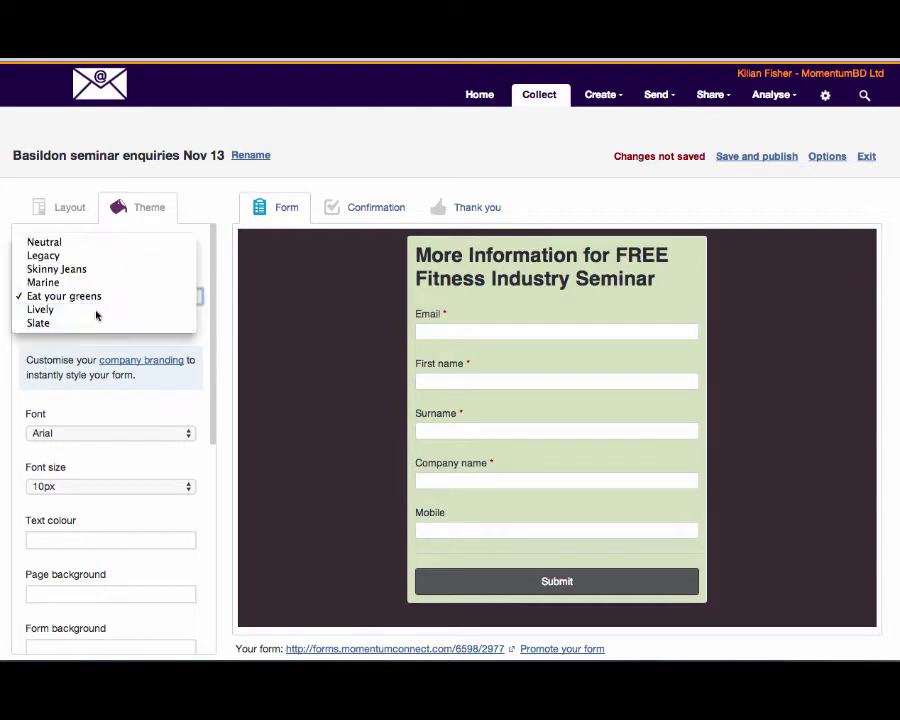
pyautogui.click(96, 312)
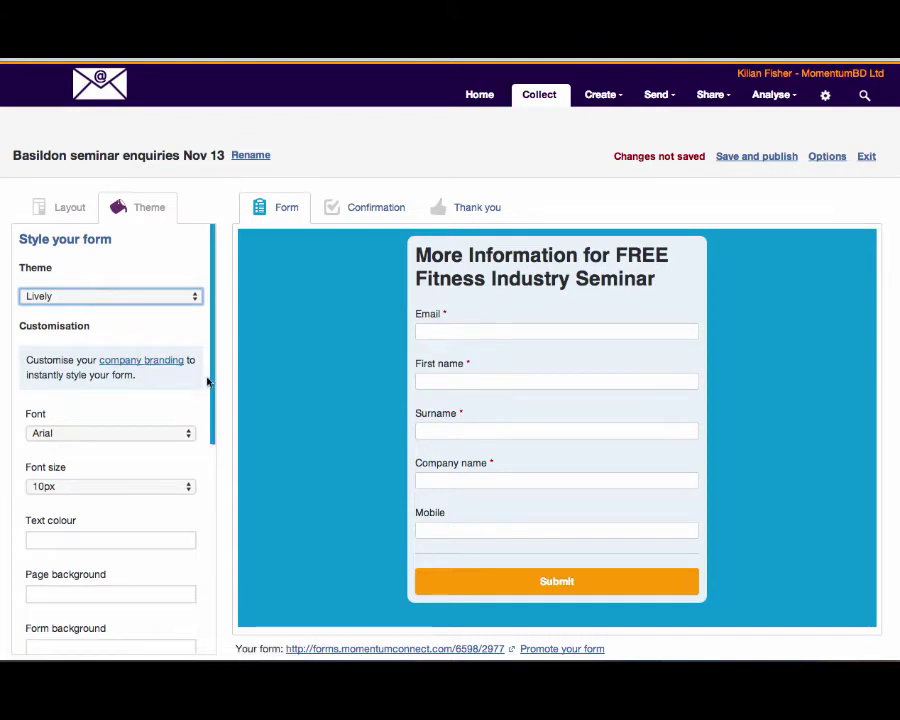
pyautogui.moveTo(212, 380); pyautogui.dragTo(214, 336)
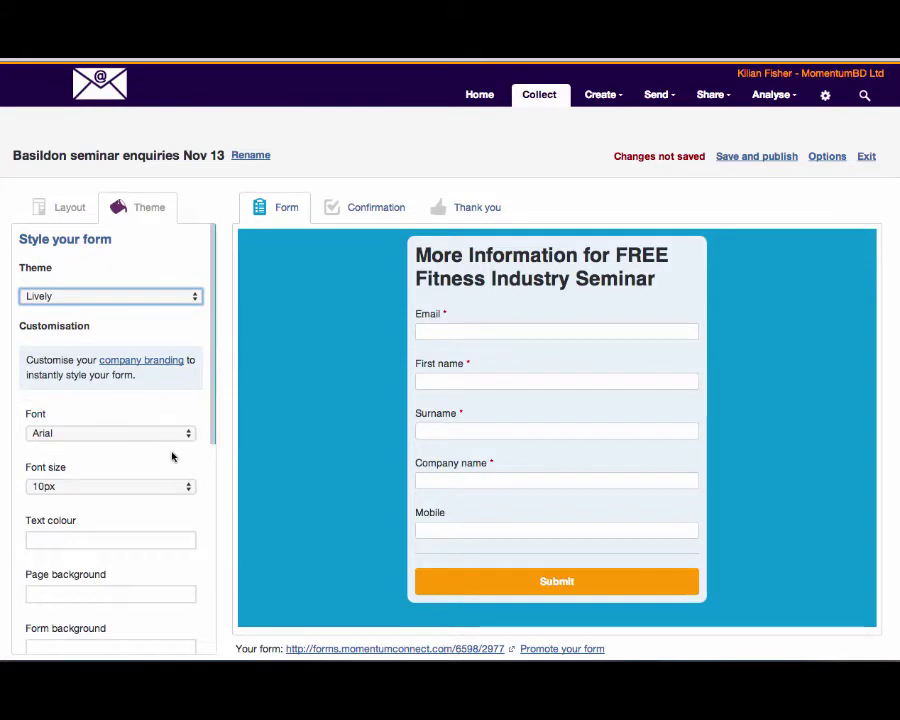
pyautogui.click(585, 650)
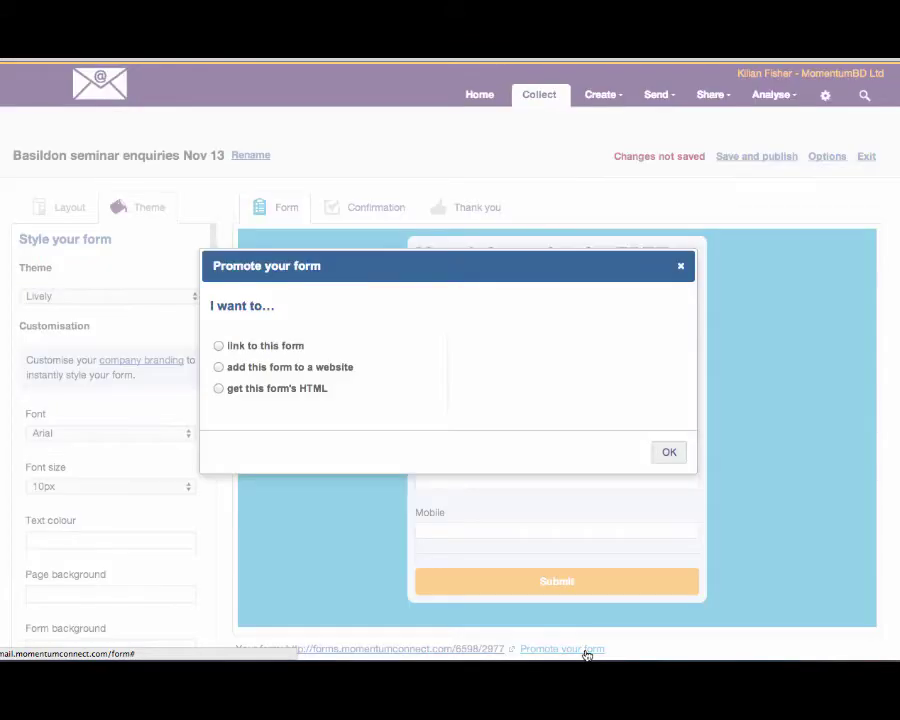
pyautogui.click(220, 347)
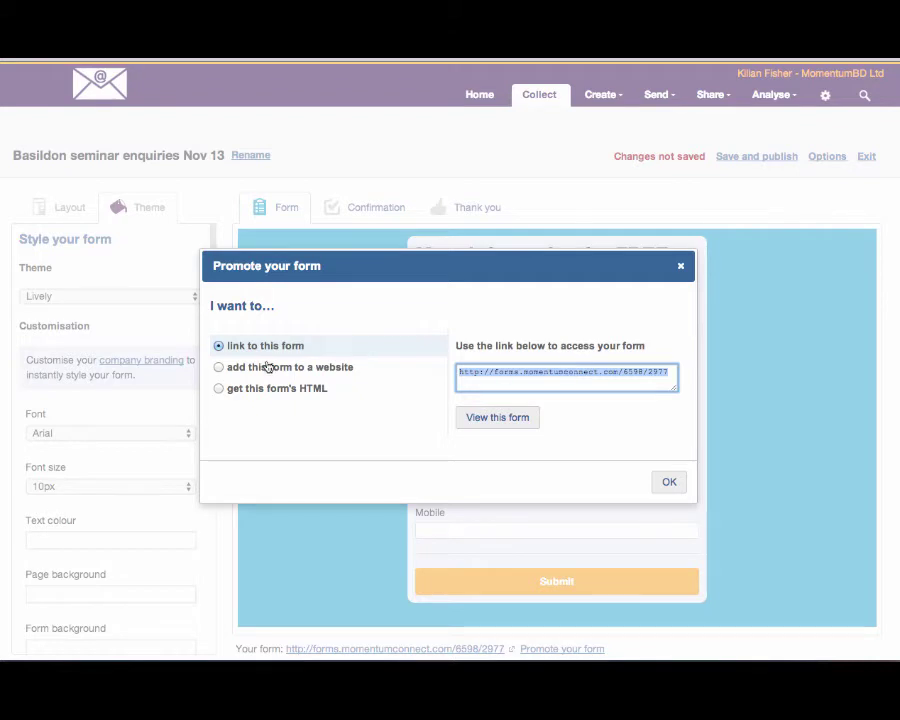
pyautogui.click(218, 368)
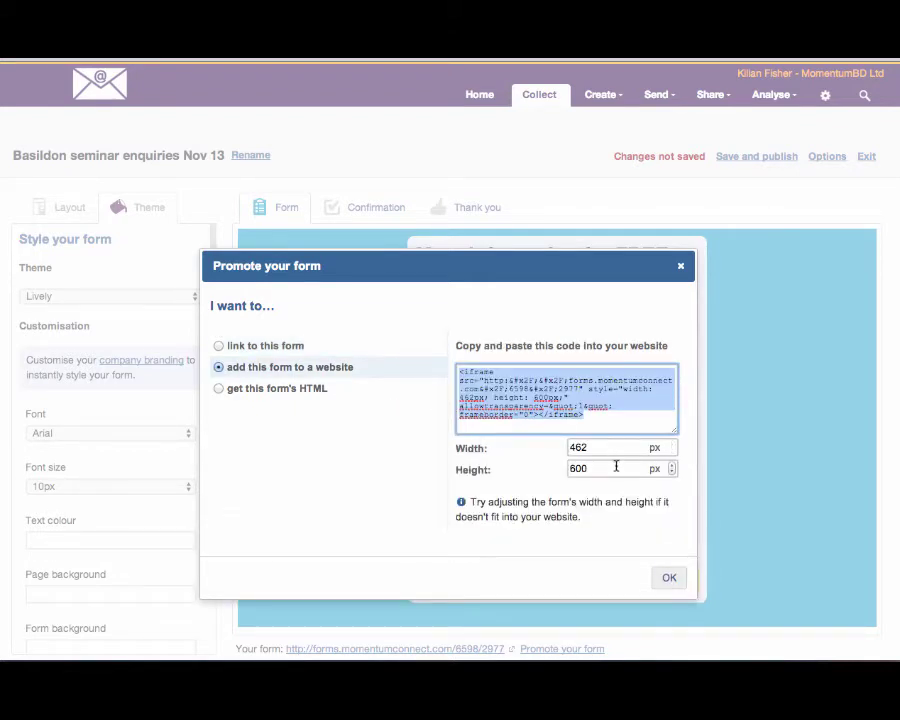
pyautogui.click(219, 389)
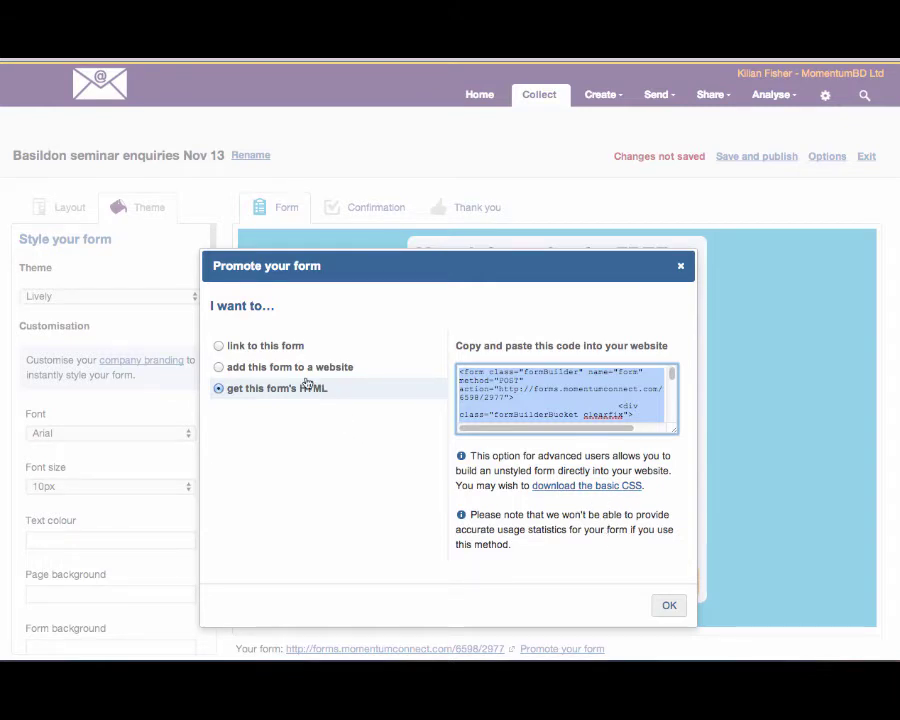
pyautogui.click(669, 605)
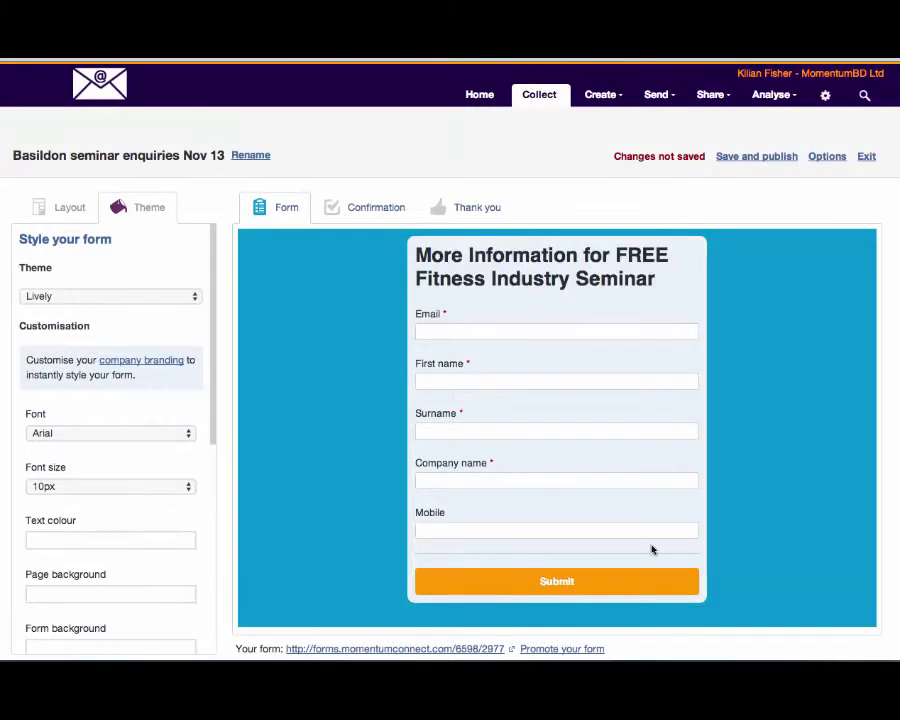
# - Exit the form builder without saving the theme change
pyautogui.click(866, 156)
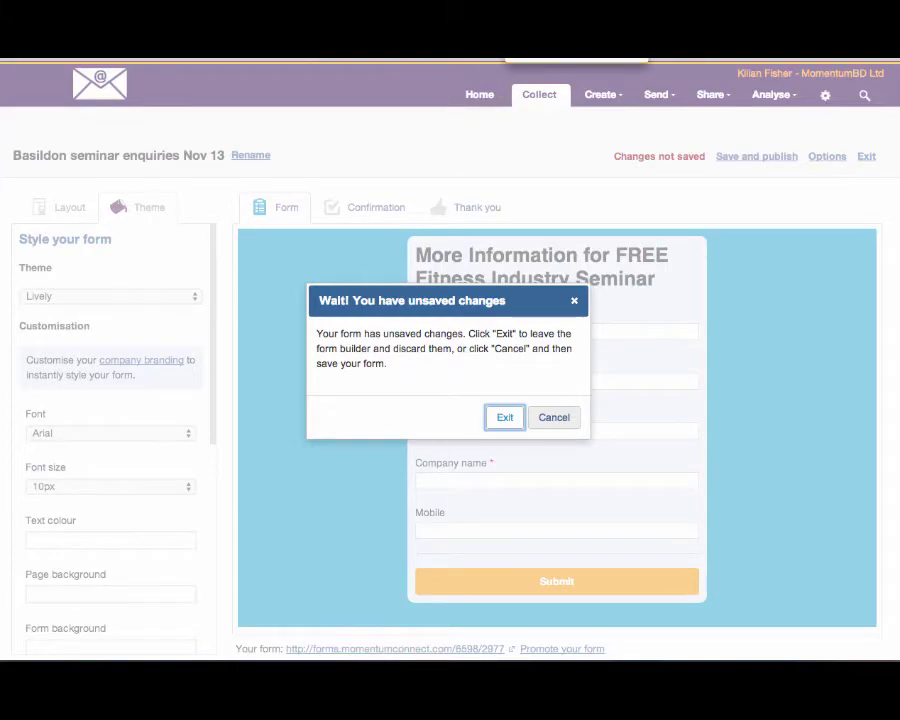
pyautogui.press('Return')
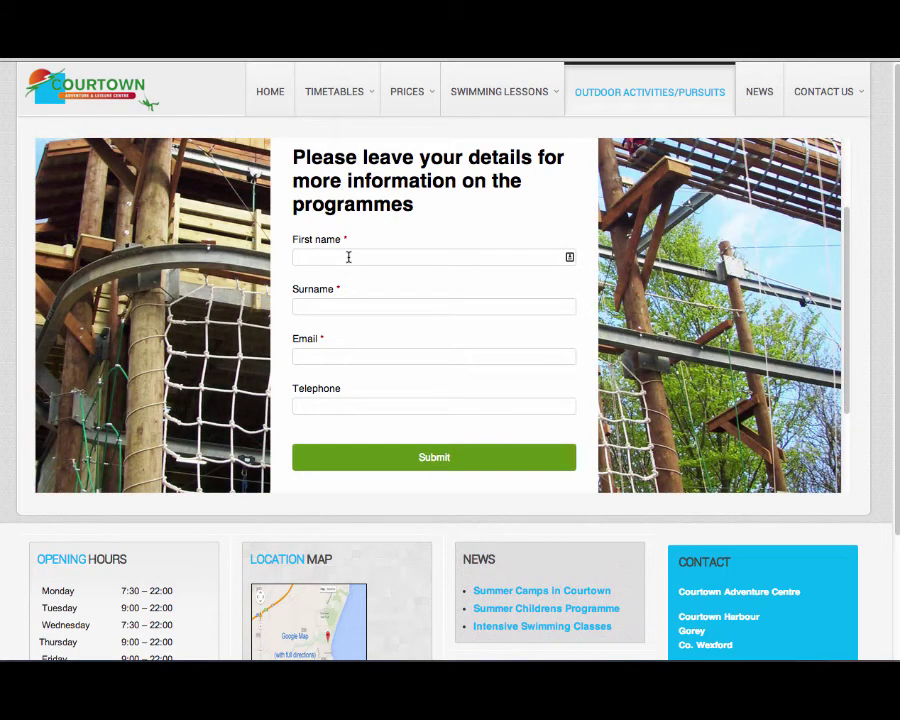
# - Fill the Courtown enquiry form from the browser's saved autofill details and submit it
pyautogui.click(348, 257)
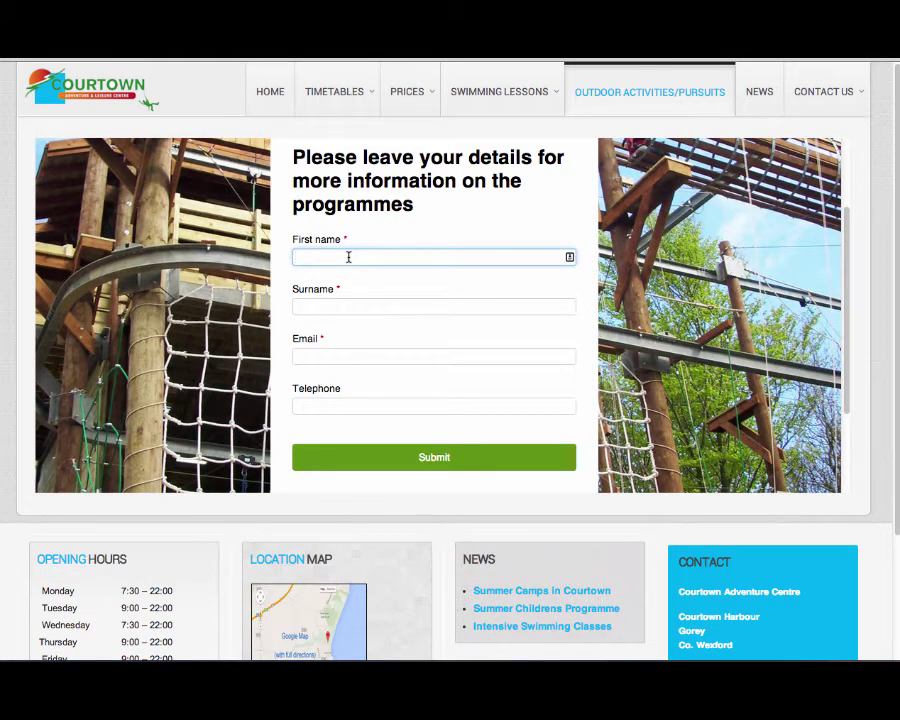
pyautogui.write('kili')
pyautogui.press('Down')
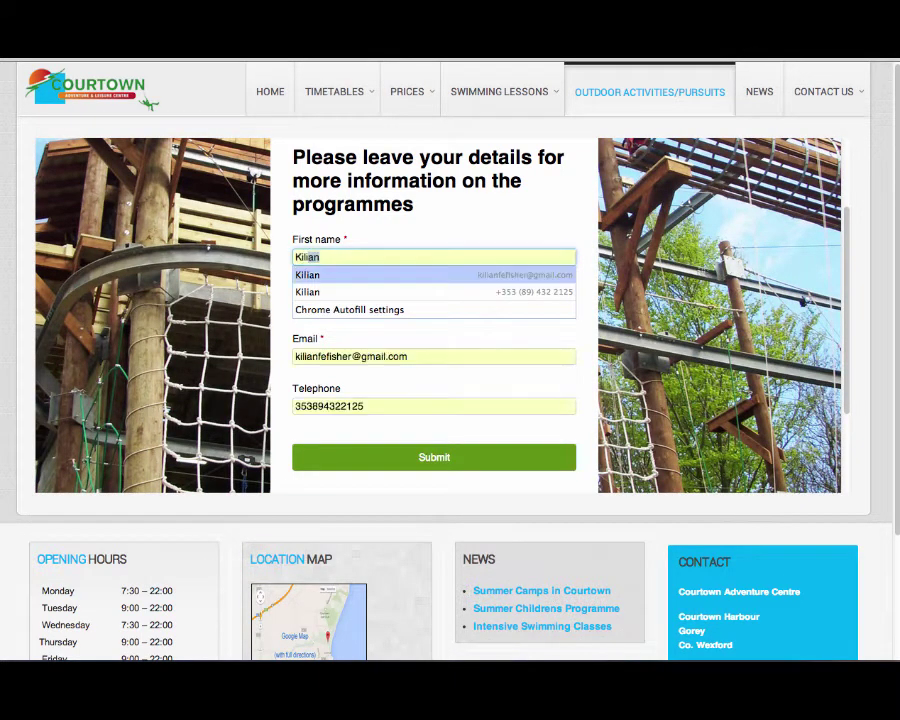
pyautogui.press('Return')
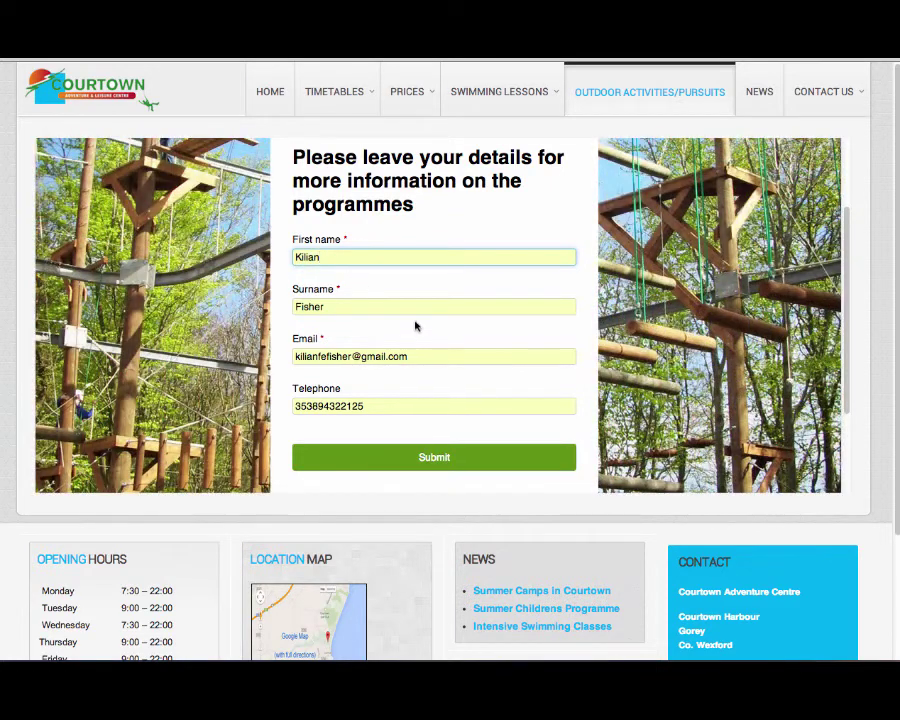
pyautogui.click(415, 455)
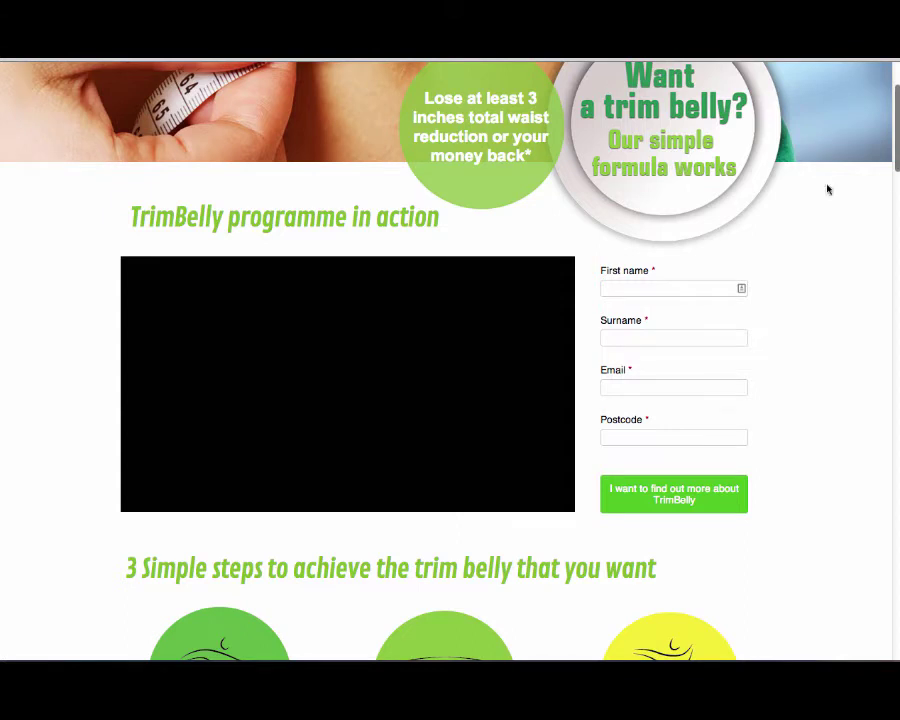
# - Play the TrimBelly programme video and scroll the page down to its footer
pyautogui.moveTo(267, 472)
pyautogui.click(163, 496)
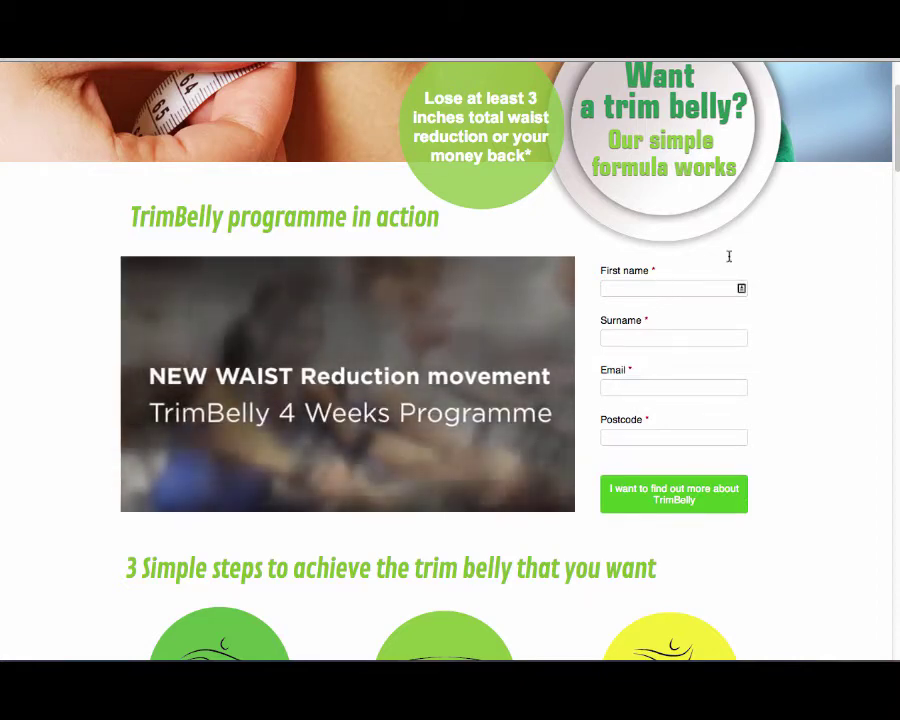
pyautogui.scroll(-3, 898, 178)
pyautogui.moveTo(898, 178); pyautogui.dragTo(896, 476)
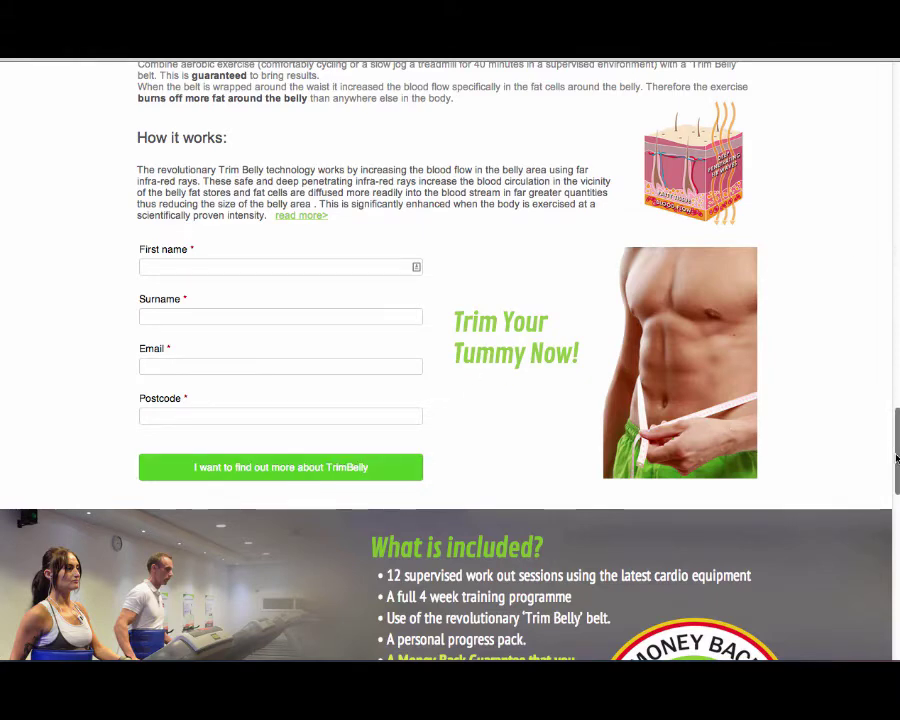
pyautogui.scroll(-5, 897, 289)
pyautogui.scroll(-6, 450, 360)
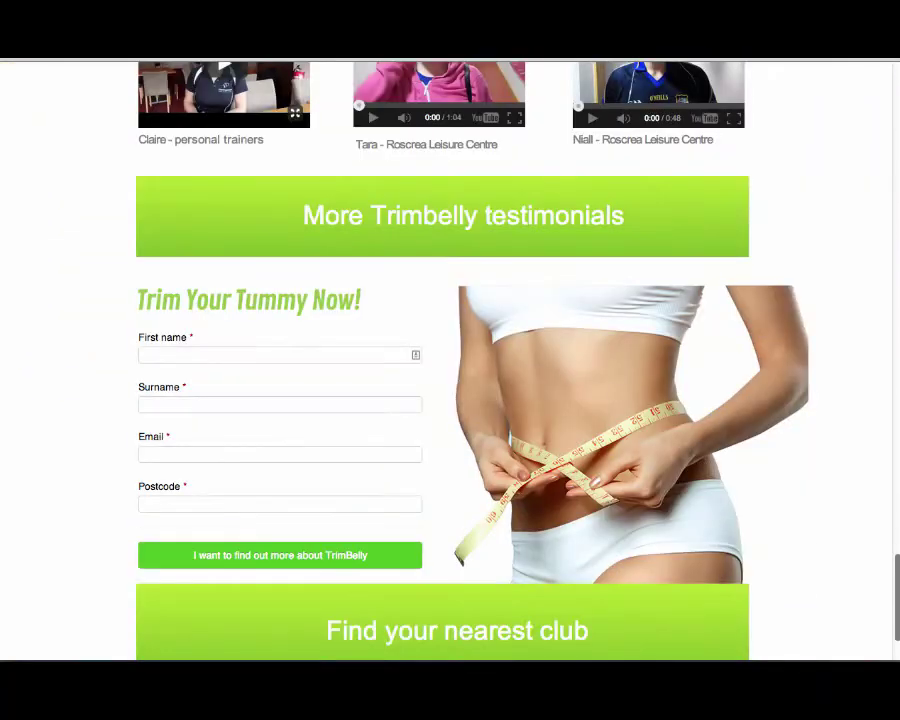
pyautogui.scroll(-2, 897, 622)
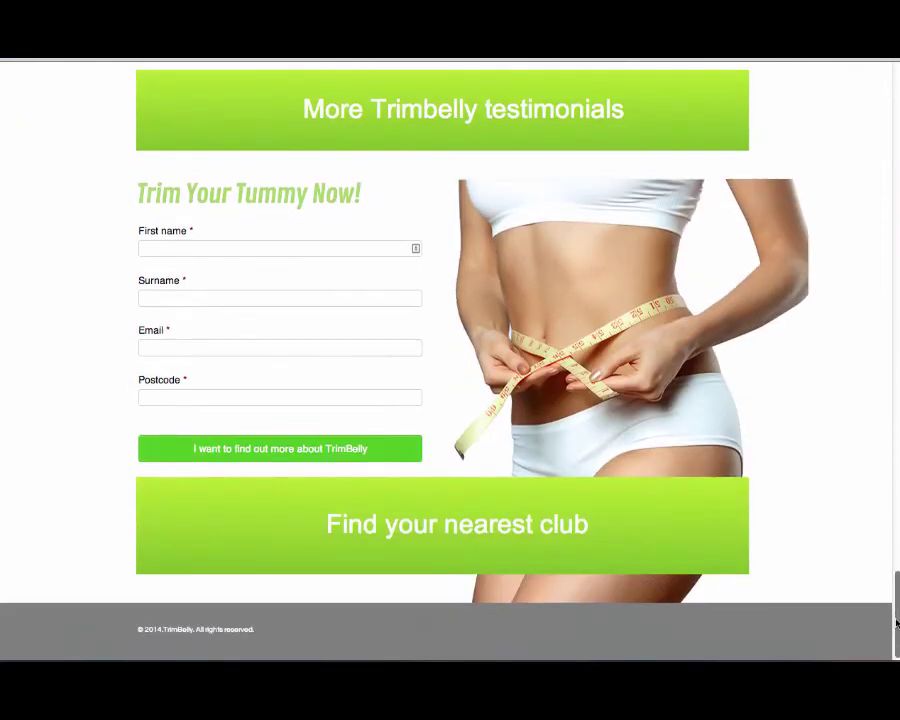
pyautogui.moveTo(897, 622); pyautogui.dragTo(897, 604)
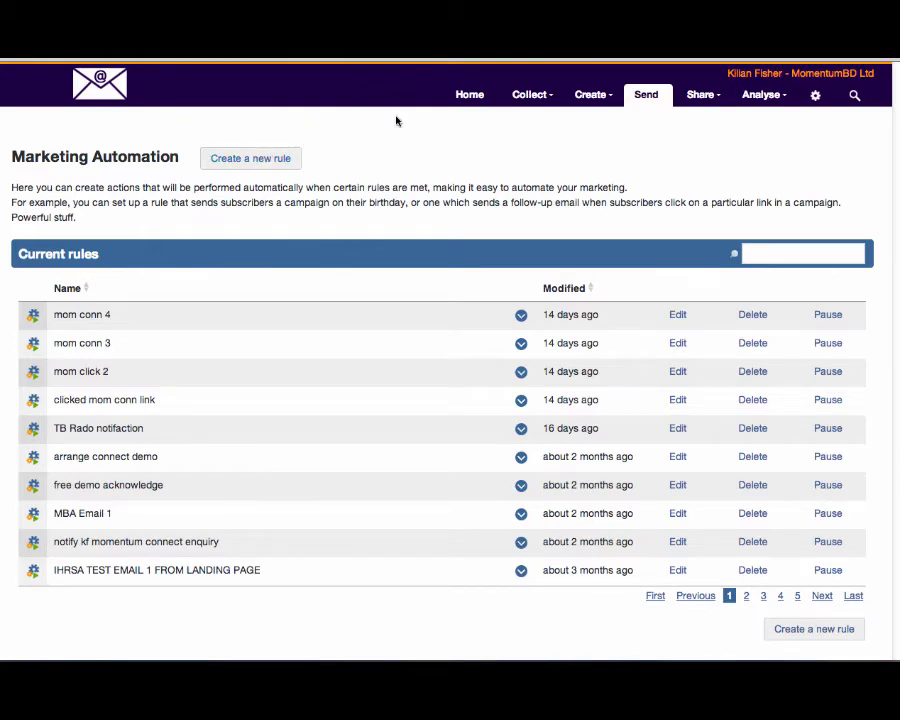
# - Start a new automation rule triggered when a subscriber is added to a list
pyautogui.click(243, 163)
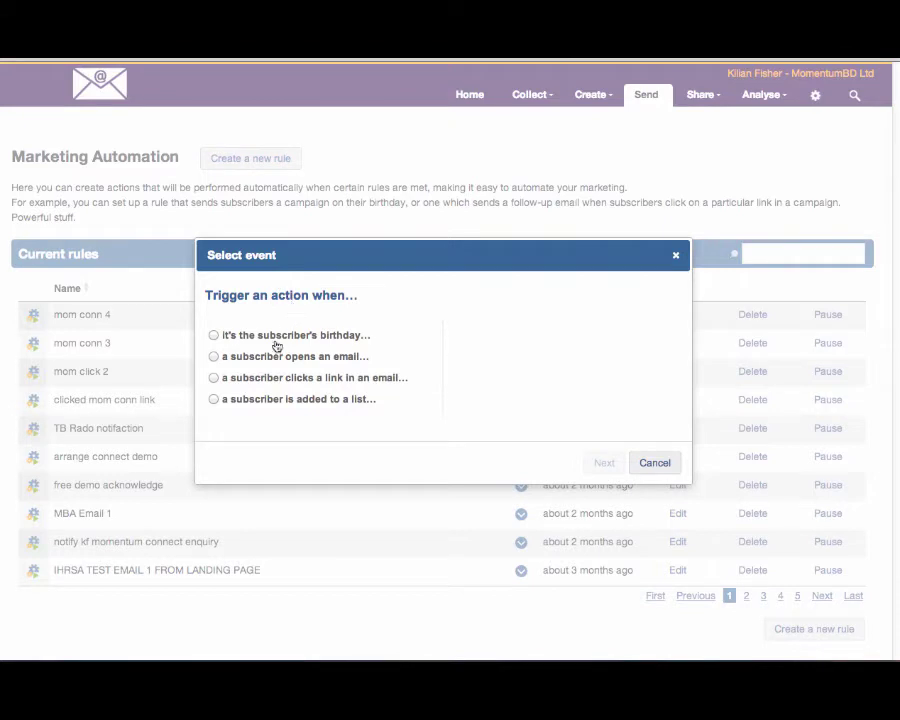
pyautogui.click(214, 398)
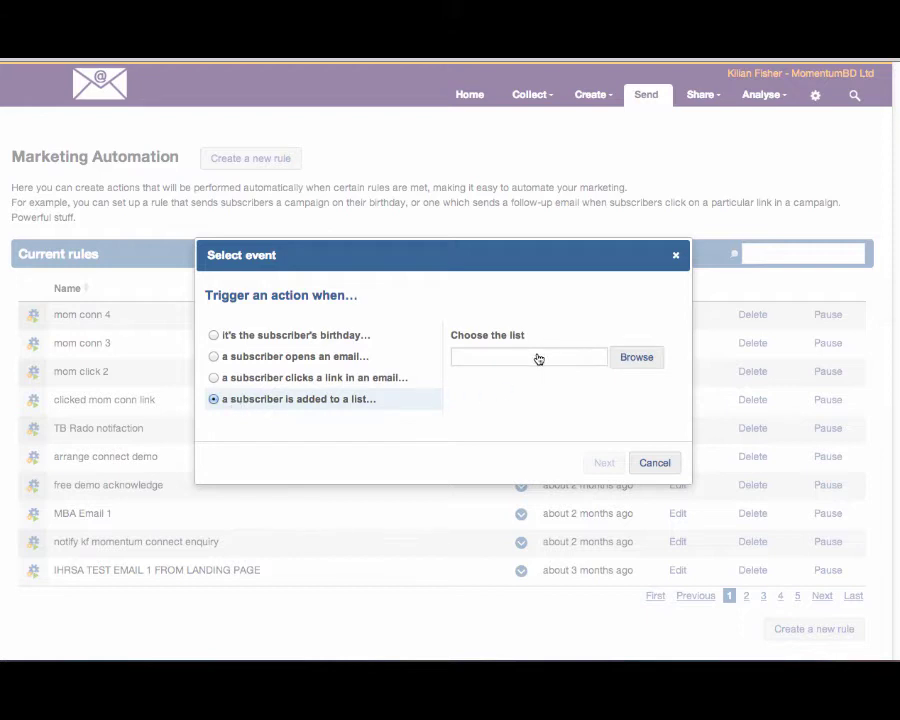
pyautogui.click(633, 363)
# - Set IGC CLUBS SIGN UP, in Database Overall MomentumBD, as the rule's trigger list
pyautogui.click(214, 399)
pyautogui.click(631, 360)
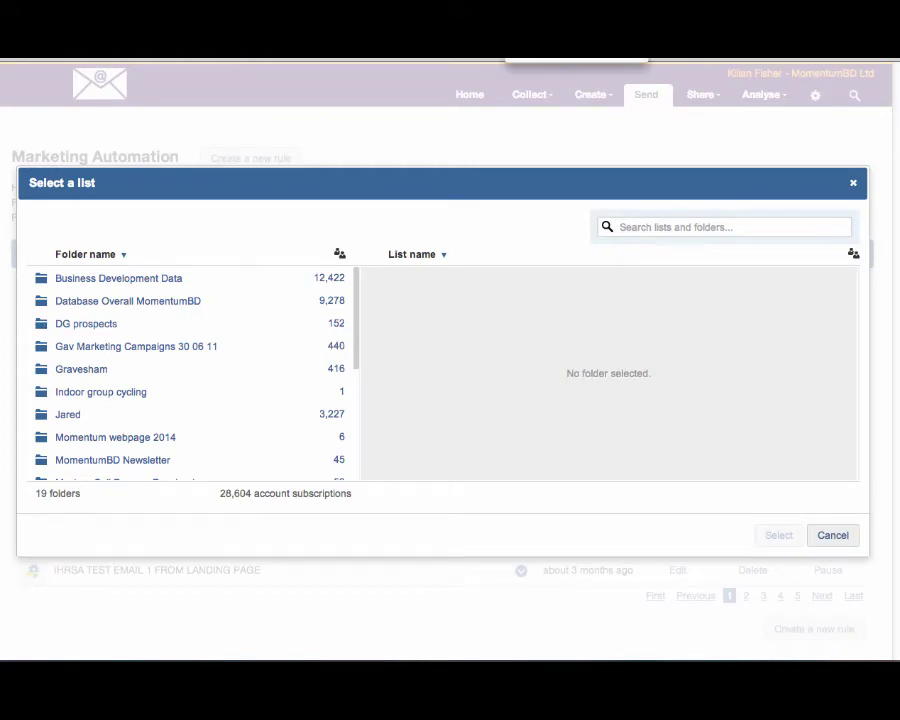
pyautogui.click(131, 300)
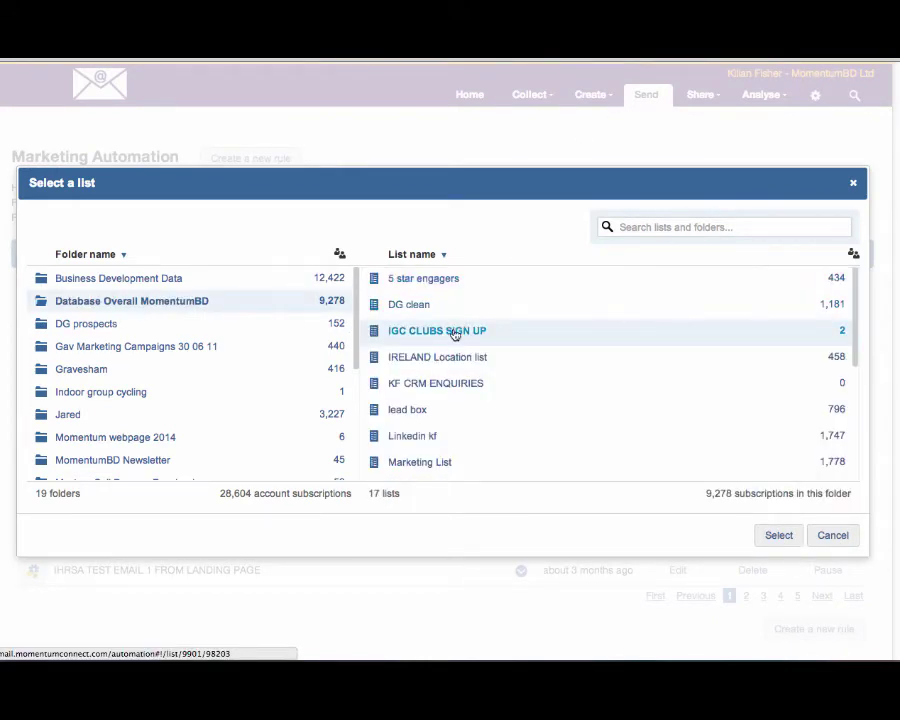
pyautogui.click(779, 535)
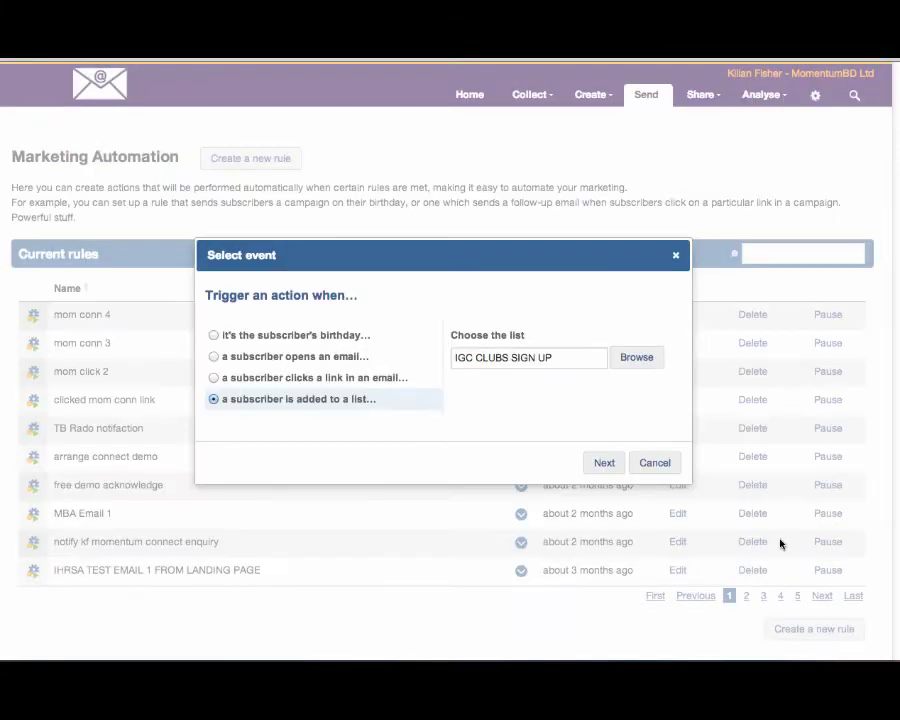
# - Make the rule send EDITION 7 mINI MBA Email marketing Campaign - 11/06/2014 as soon as possible
pyautogui.click(604, 465)
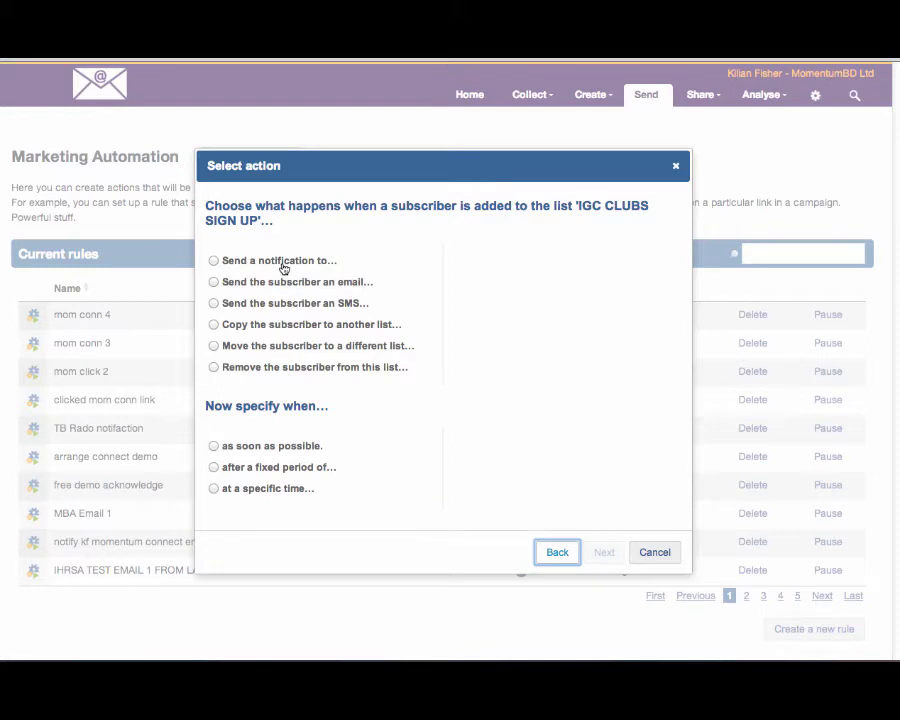
pyautogui.click(212, 282)
pyautogui.click(653, 288)
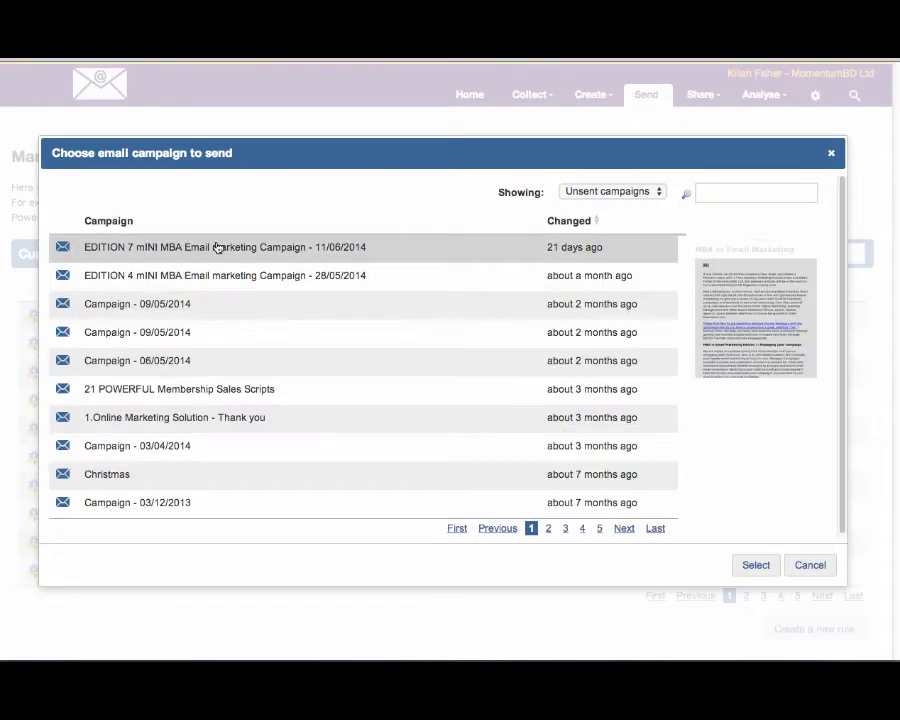
pyautogui.click(740, 569)
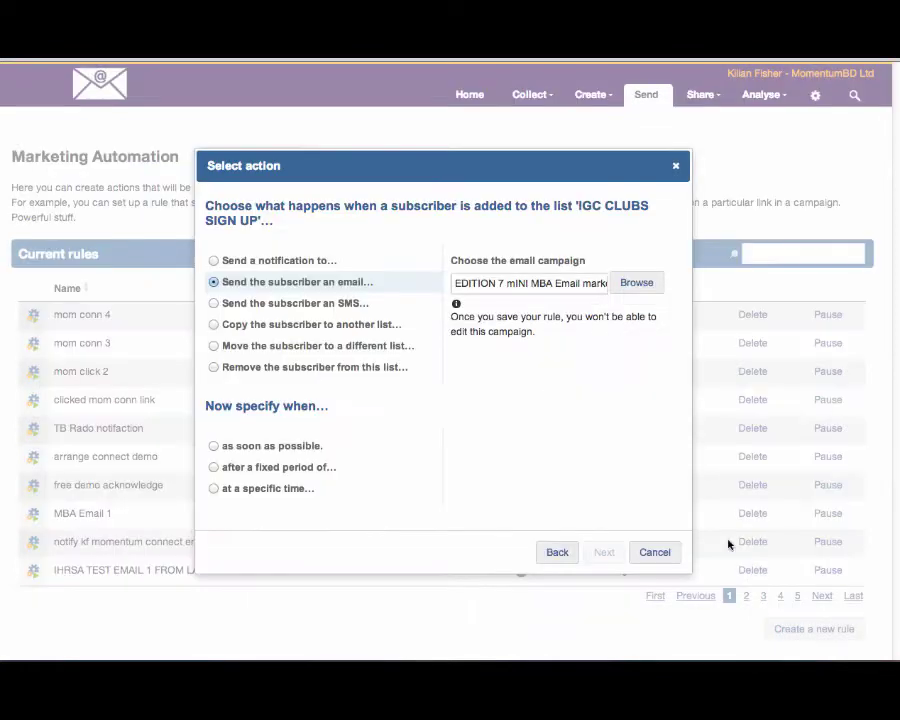
pyautogui.click(213, 447)
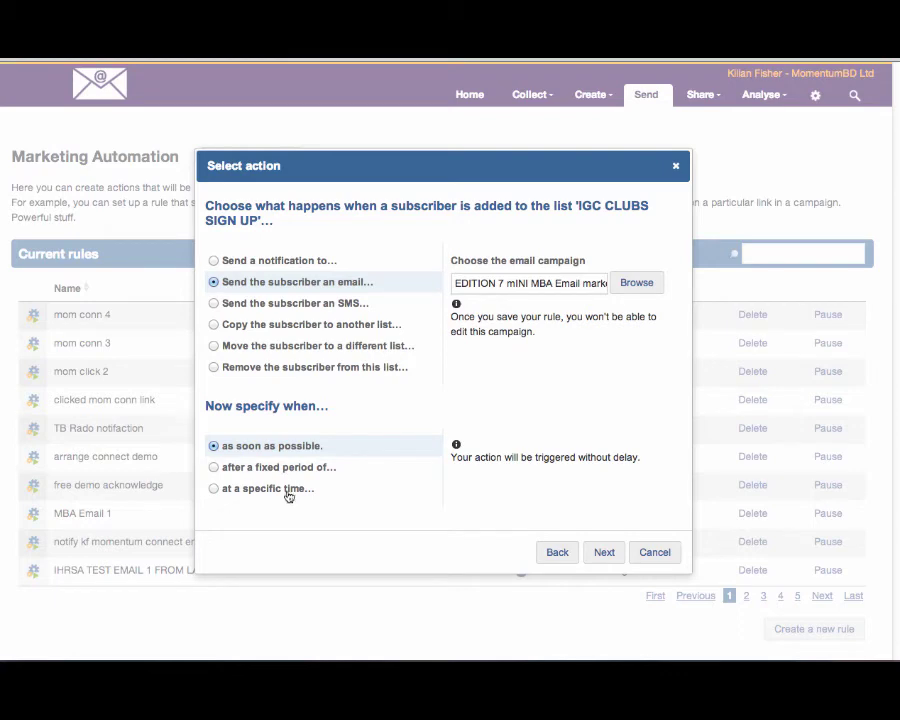
pyautogui.click(605, 555)
# - Name the rule 'general web encuiry' and save it
pyautogui.click(347, 423)
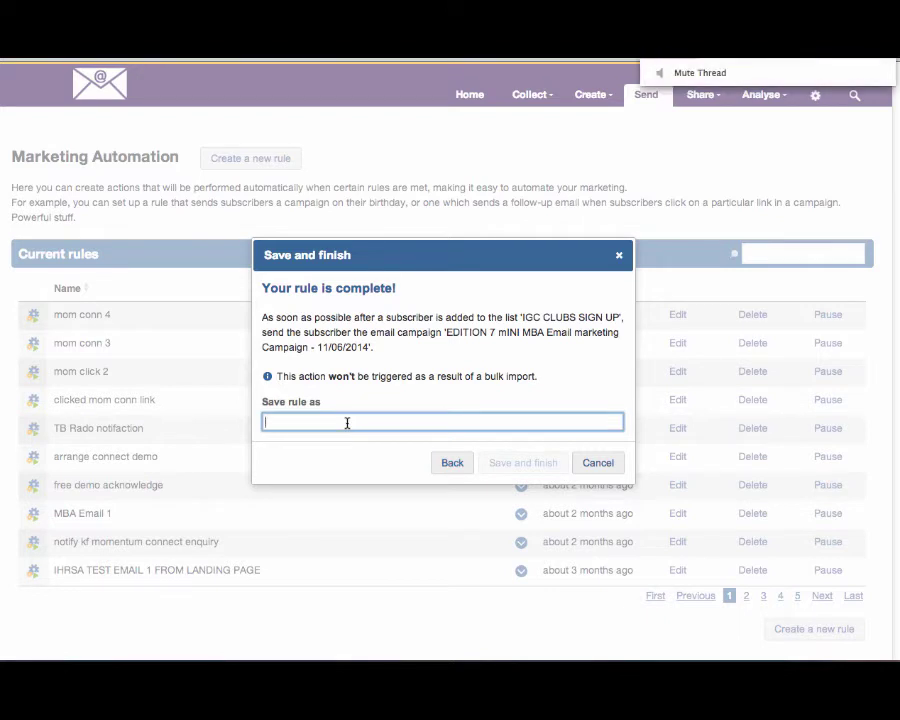
pyautogui.write('general web en')
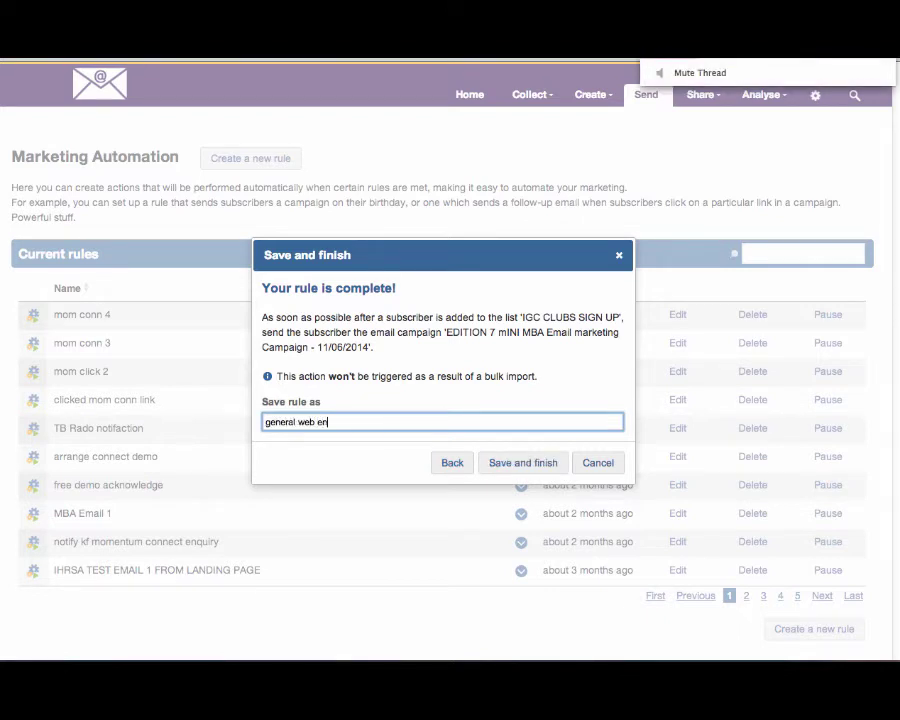
pyautogui.write('cuiry')
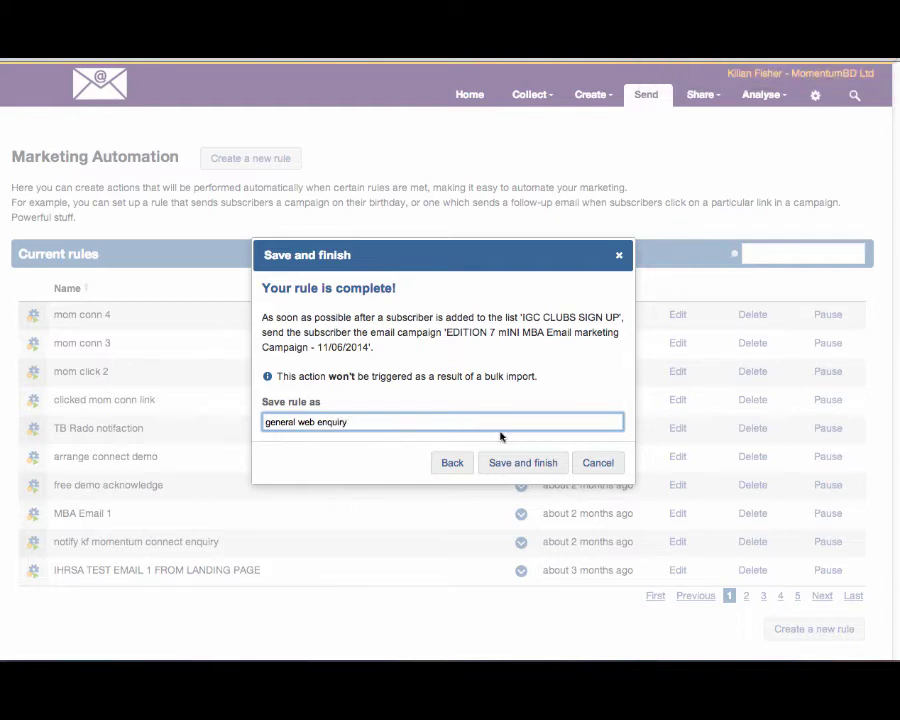
pyautogui.click(525, 466)
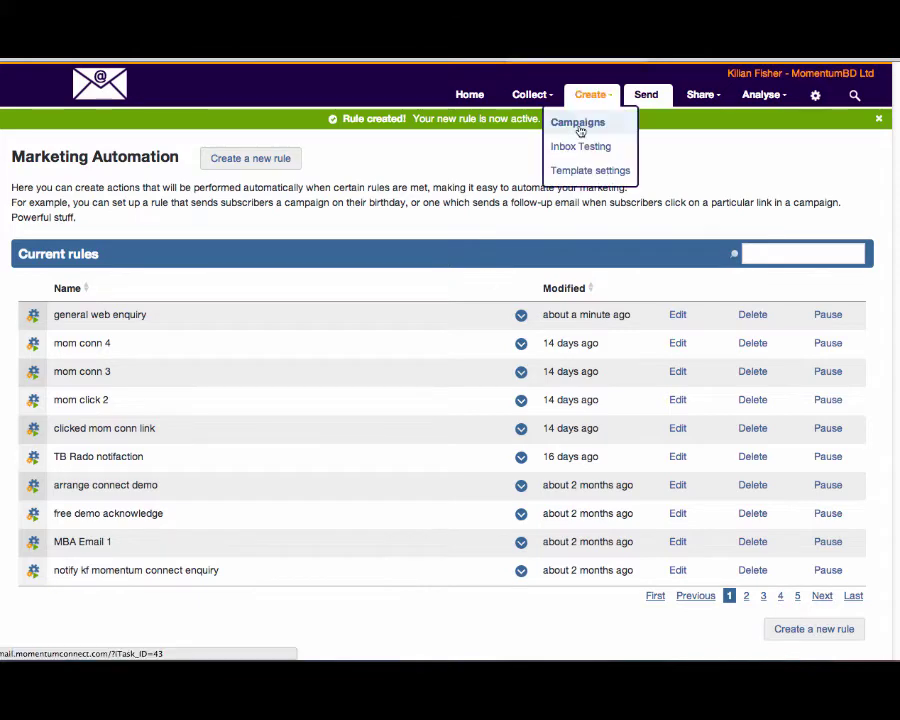
# - Start a new Campaign Designer email, Campaign - 09/07/2014, from the email campaigns page
pyautogui.click(581, 121)
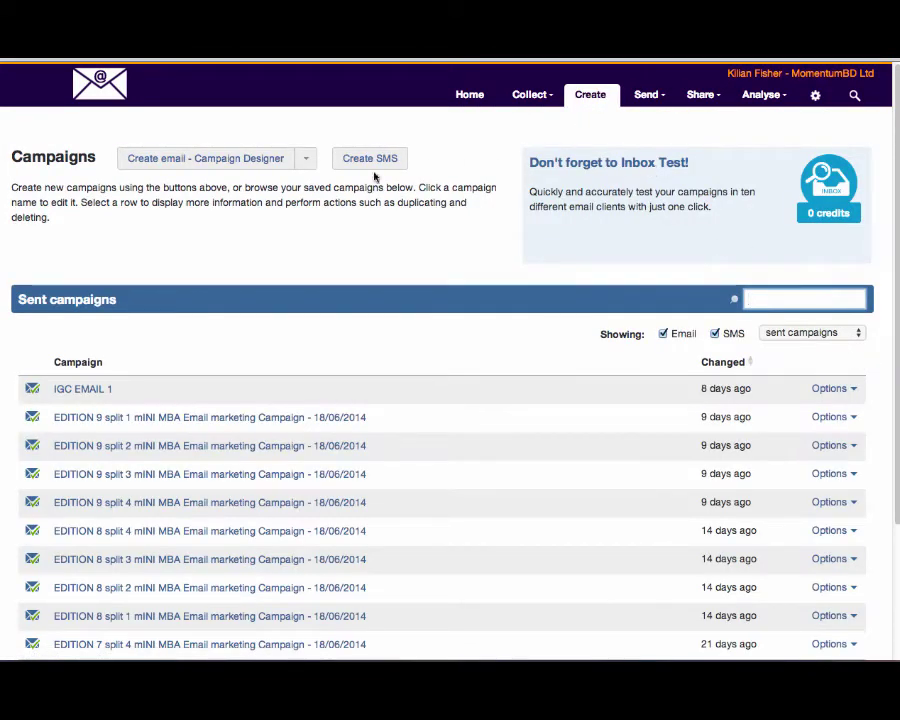
pyautogui.click(298, 160)
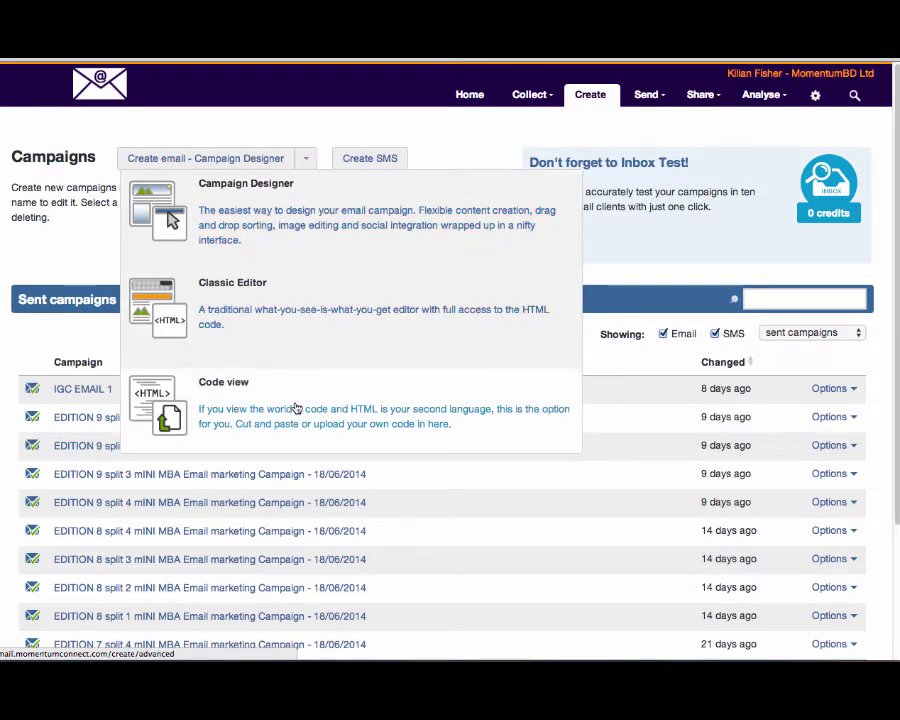
pyautogui.click(242, 228)
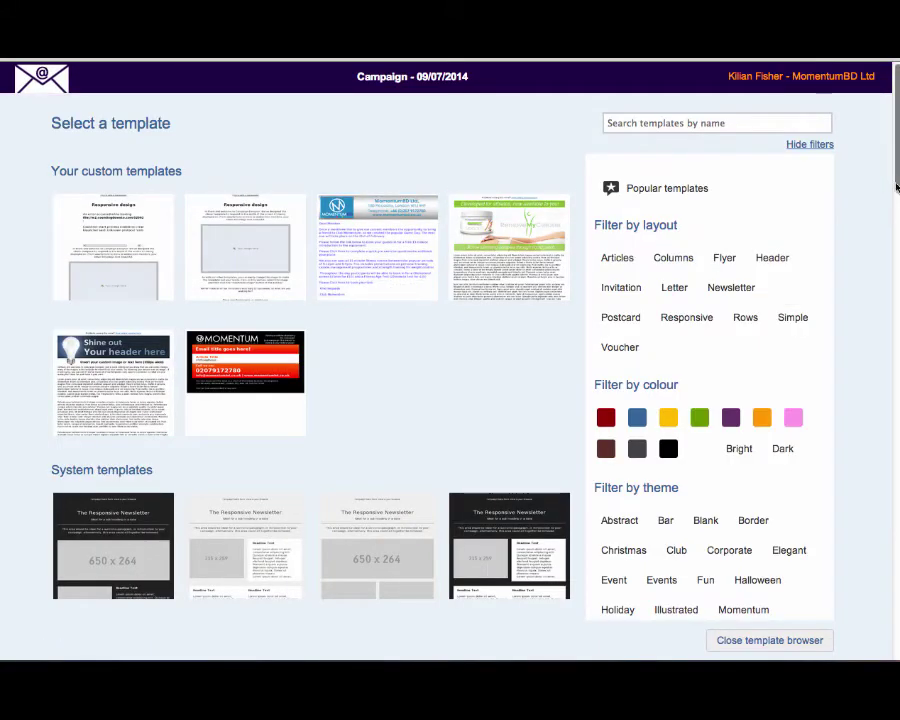
pyautogui.scroll(-3, 897, 205)
pyautogui.scroll(-10, 897, 205)
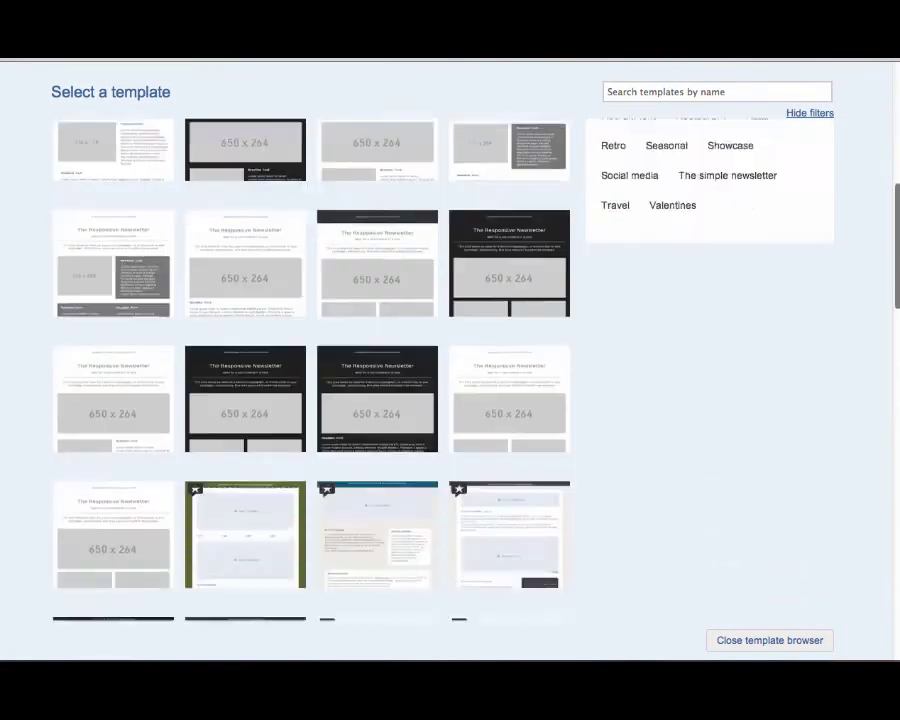
pyautogui.scroll(-5, 310, 370)
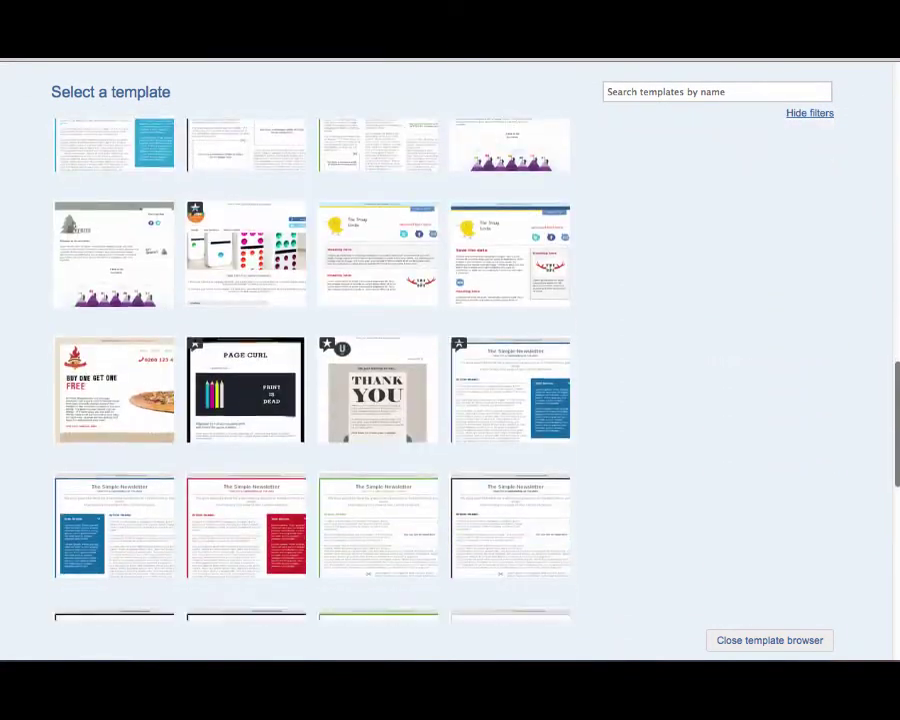
pyautogui.scroll(10, 310, 370)
pyautogui.scroll(10, 775, 272)
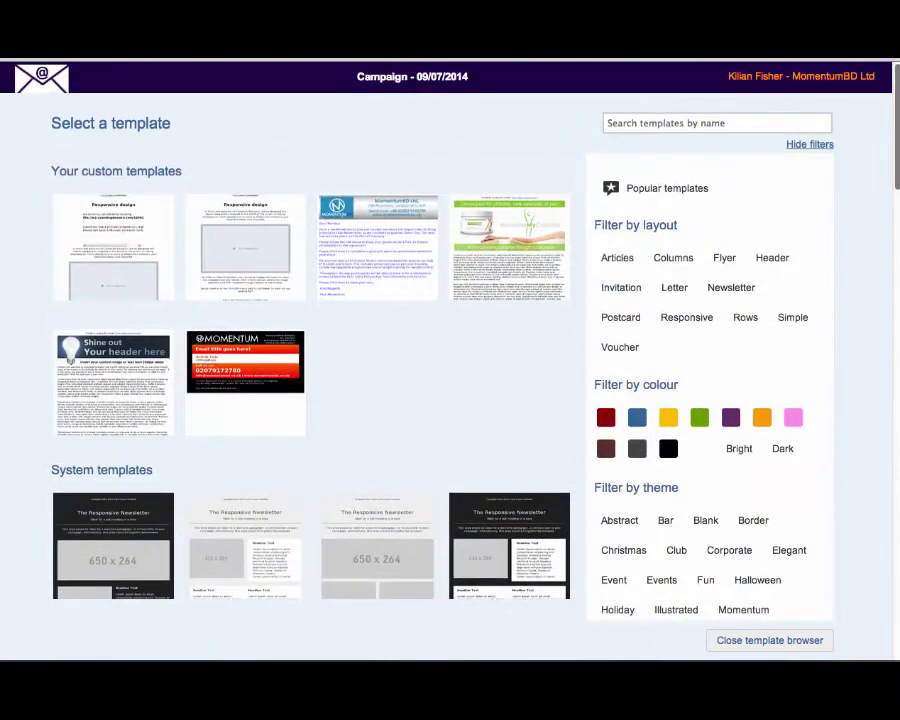
pyautogui.scroll(-2, 775, 272)
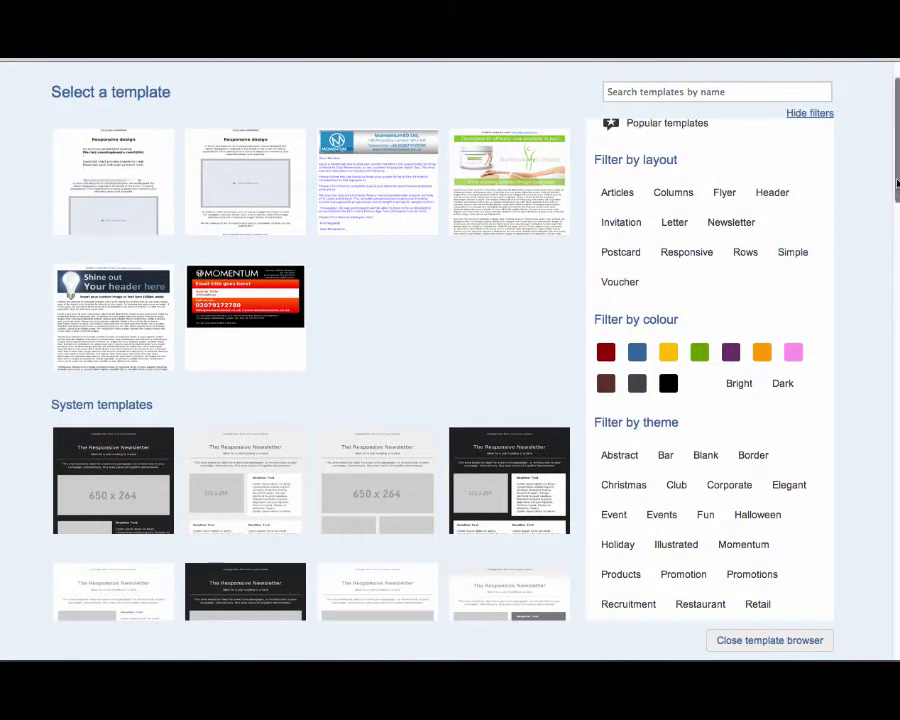
pyautogui.scroll(-1, 897, 183)
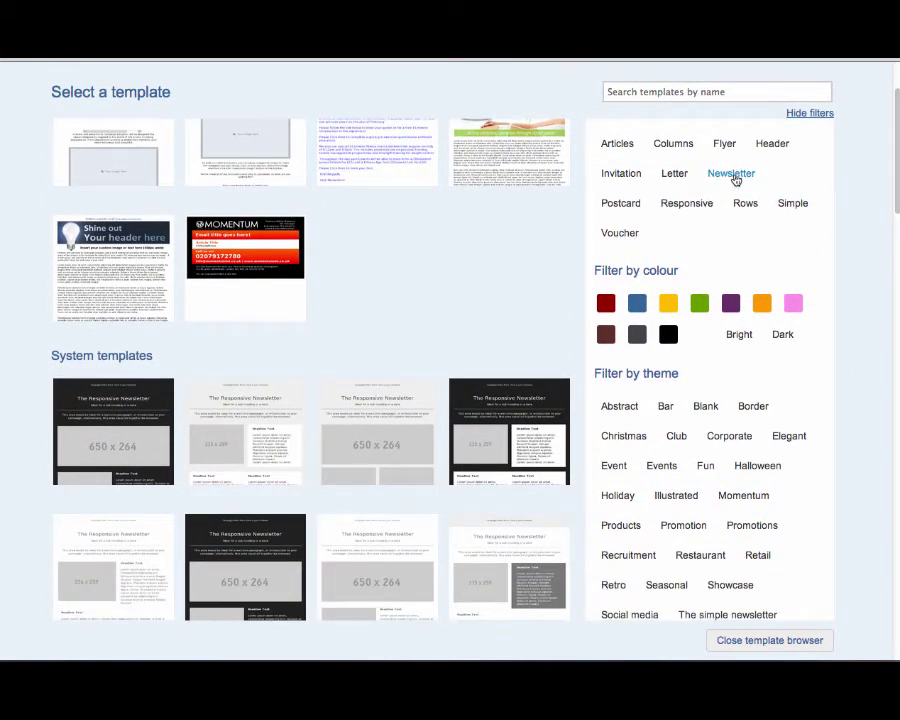
pyautogui.click(688, 206)
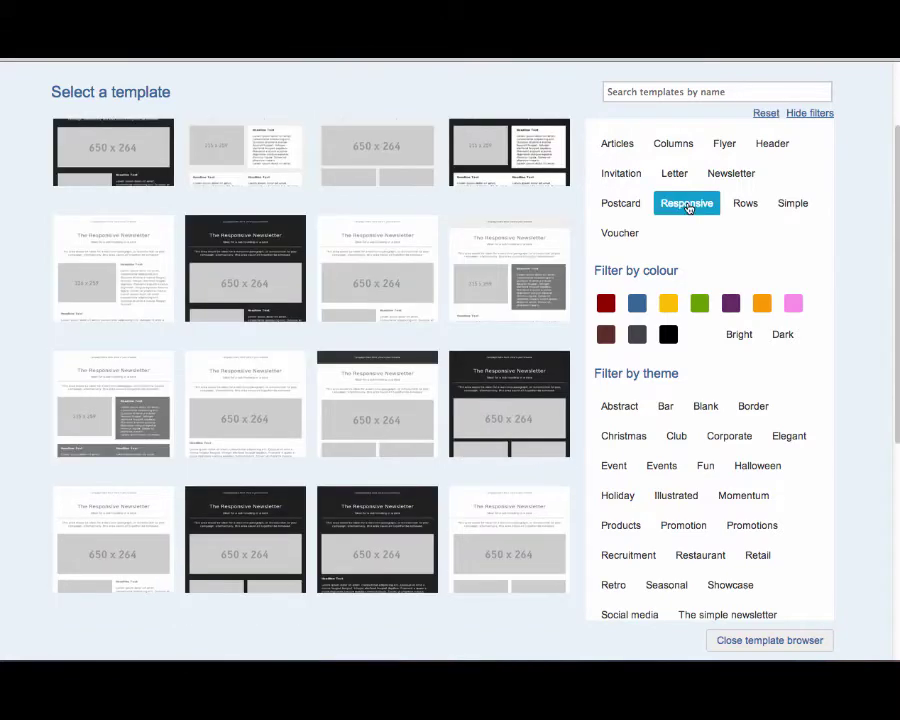
pyautogui.moveTo(138, 152)
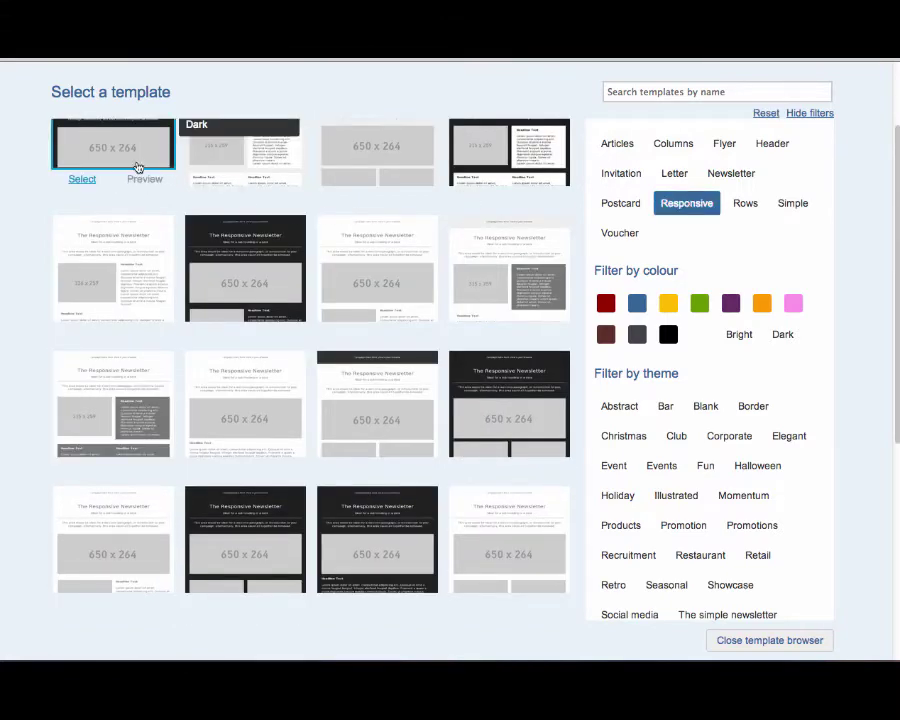
pyautogui.moveTo(268, 300)
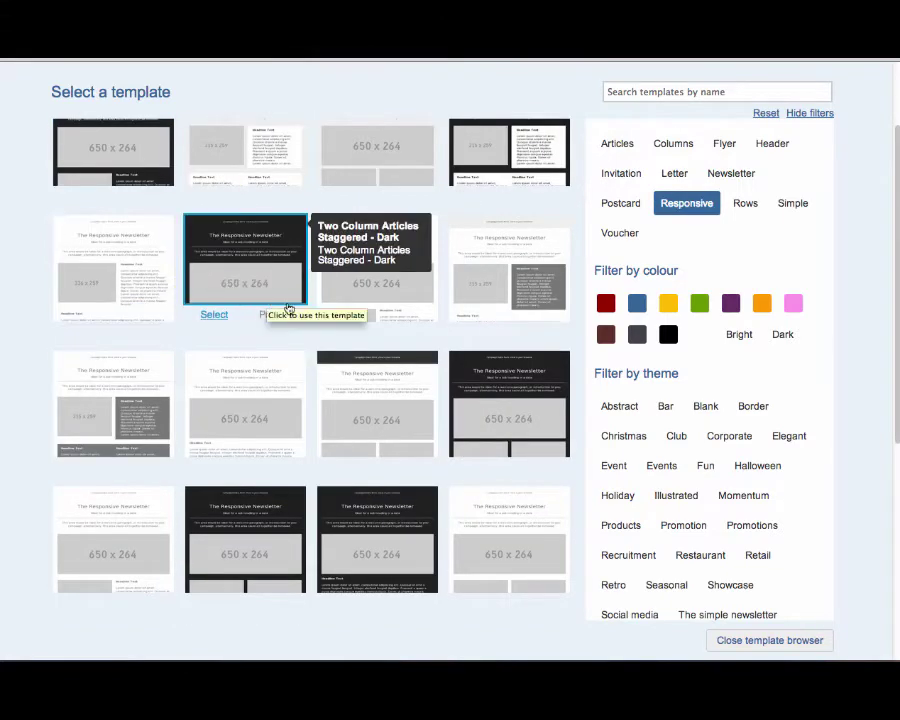
pyautogui.moveTo(348, 314)
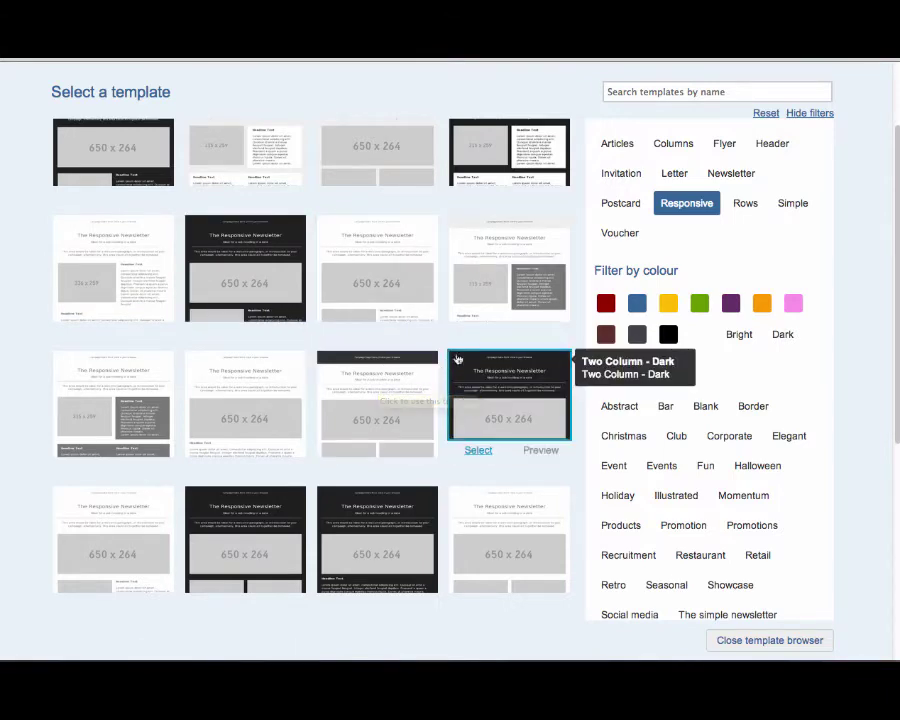
pyautogui.moveTo(897, 243); pyautogui.dragTo(897, 374)
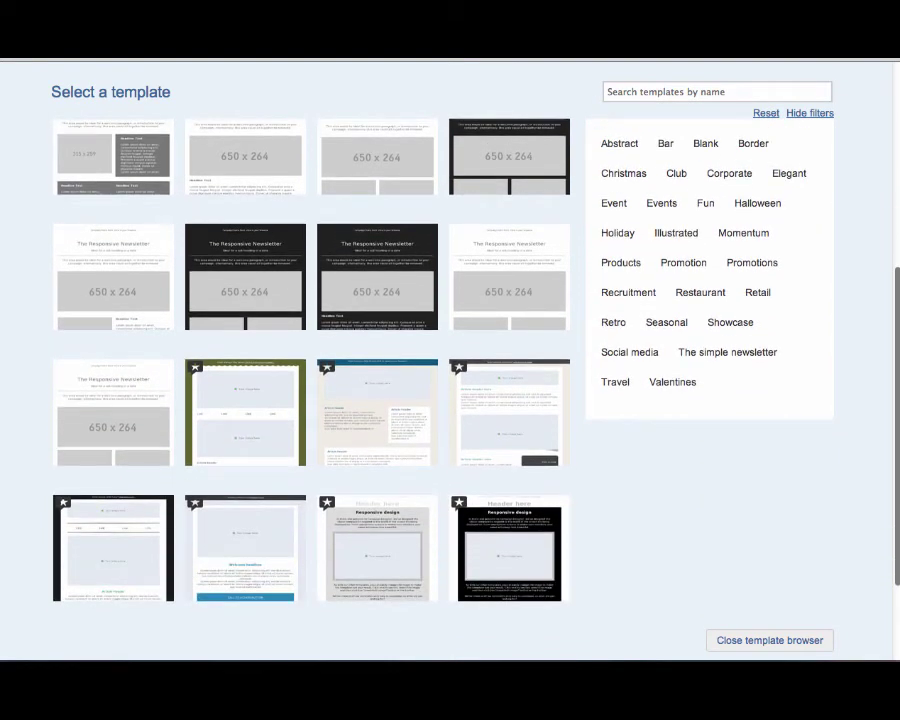
pyautogui.scroll(6, 310, 400)
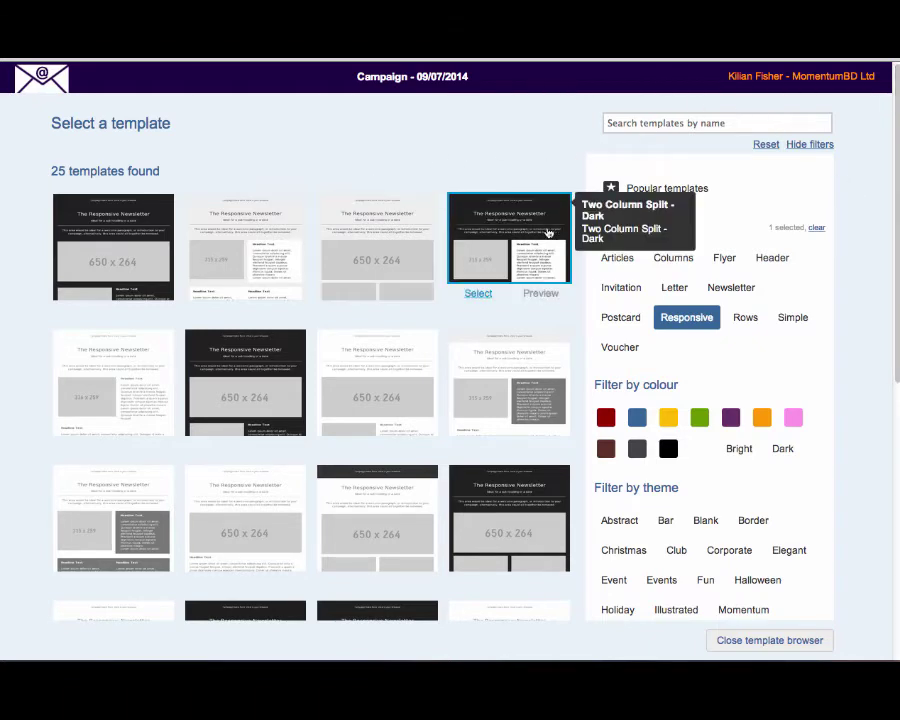
# - Show all templates, open the MomentumBD custom template, then exit the editor without saving
pyautogui.click(687, 317)
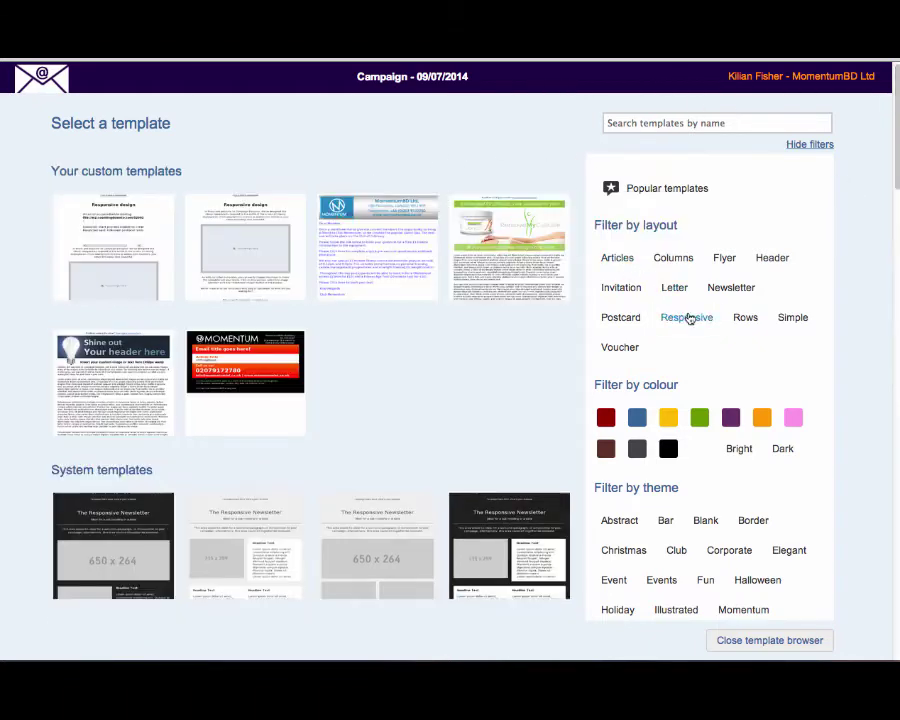
pyautogui.click(369, 242)
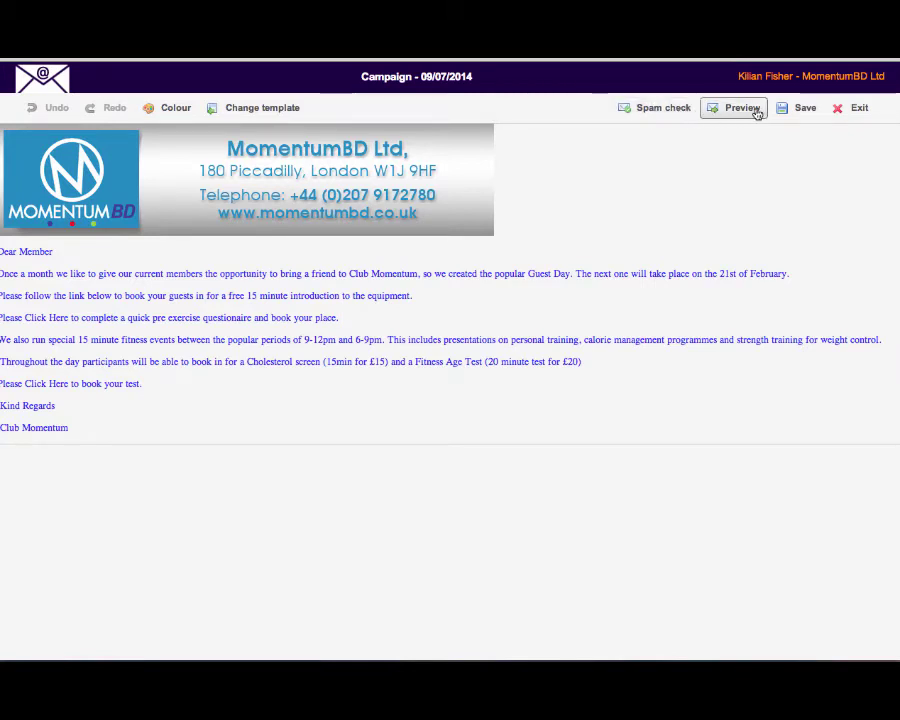
pyautogui.click(852, 116)
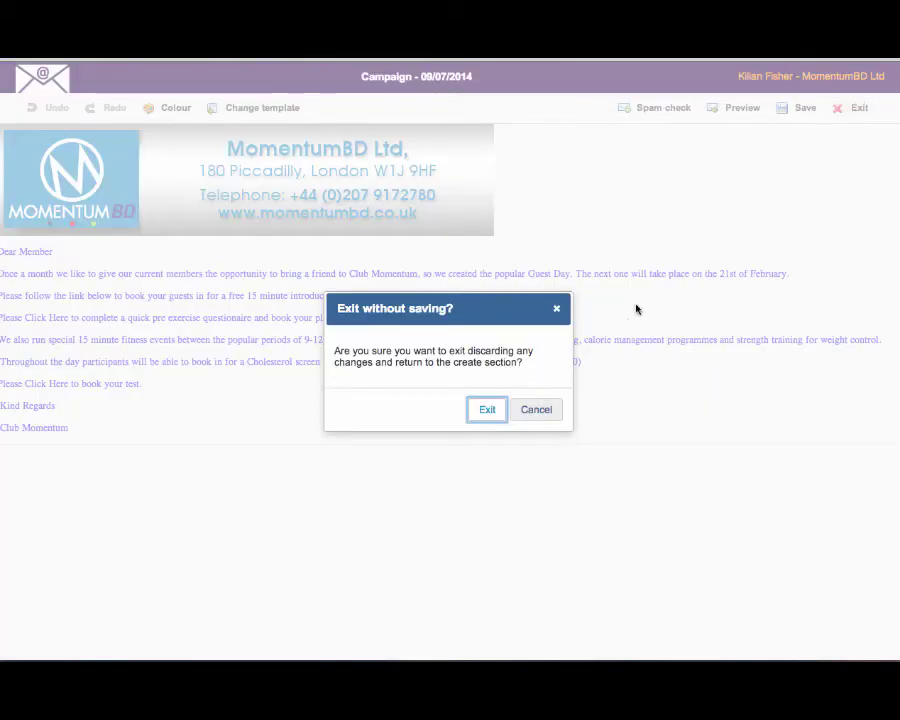
pyautogui.click(487, 409)
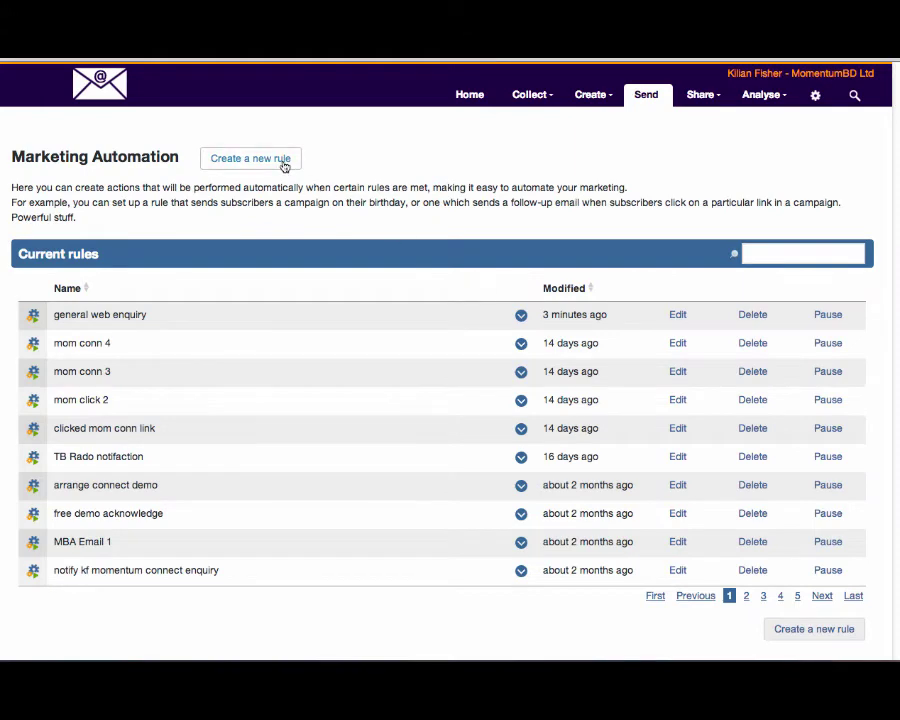
# - Create a new rule triggered by a click on the forms.momentumconnect.com link in the EDITION 4 campaign
pyautogui.click(284, 165)
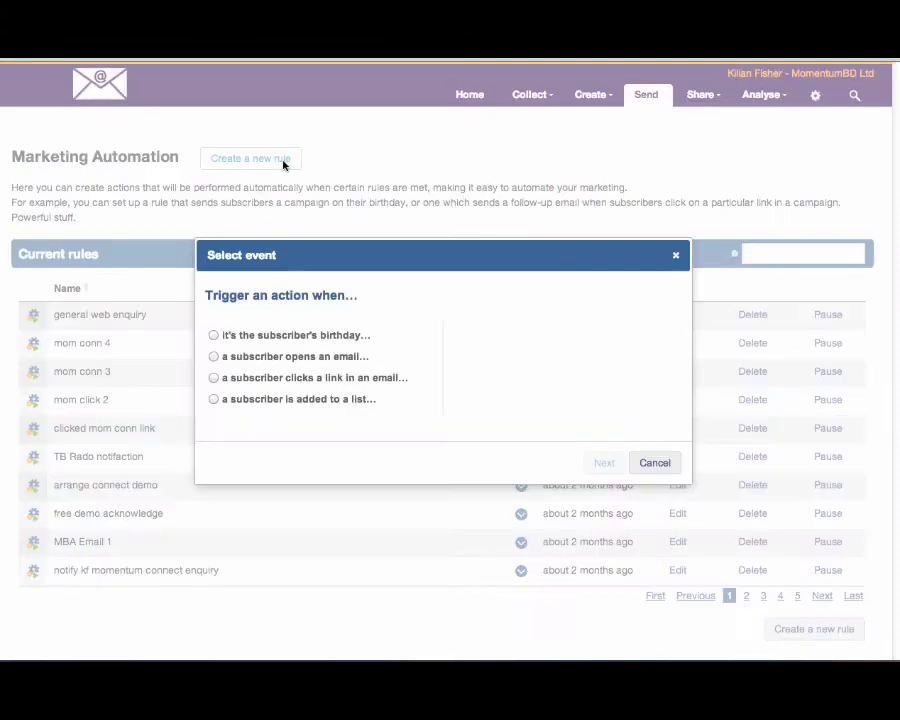
pyautogui.click(214, 378)
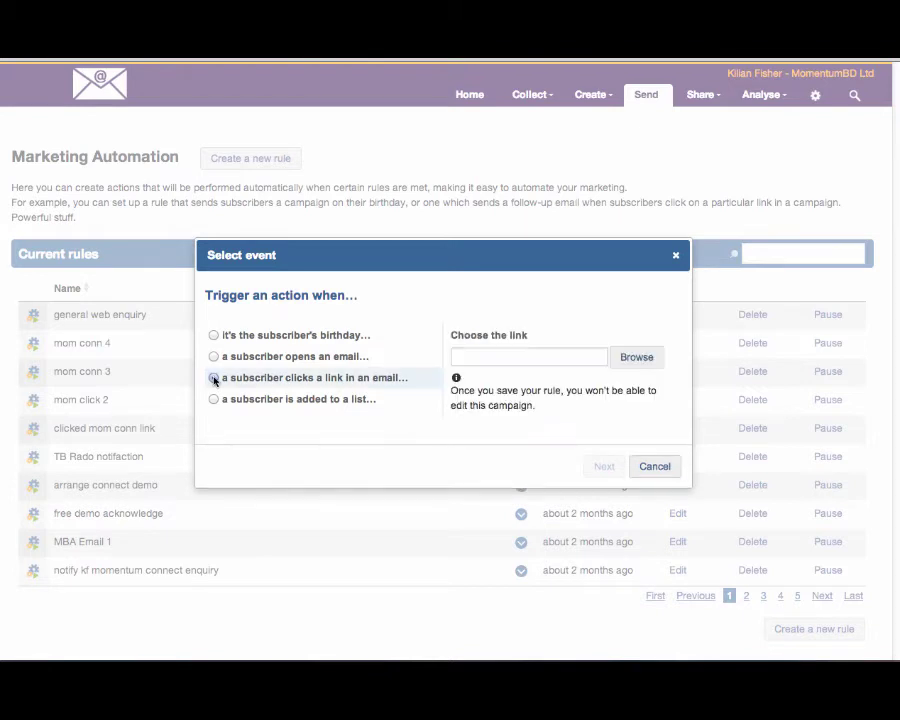
pyautogui.click(634, 359)
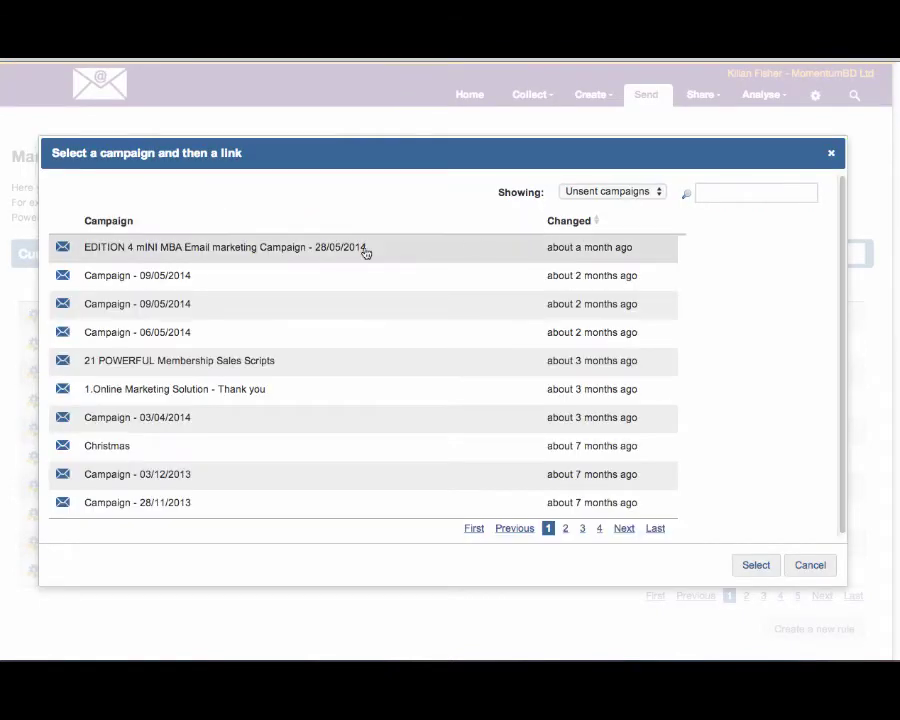
pyautogui.click(309, 250)
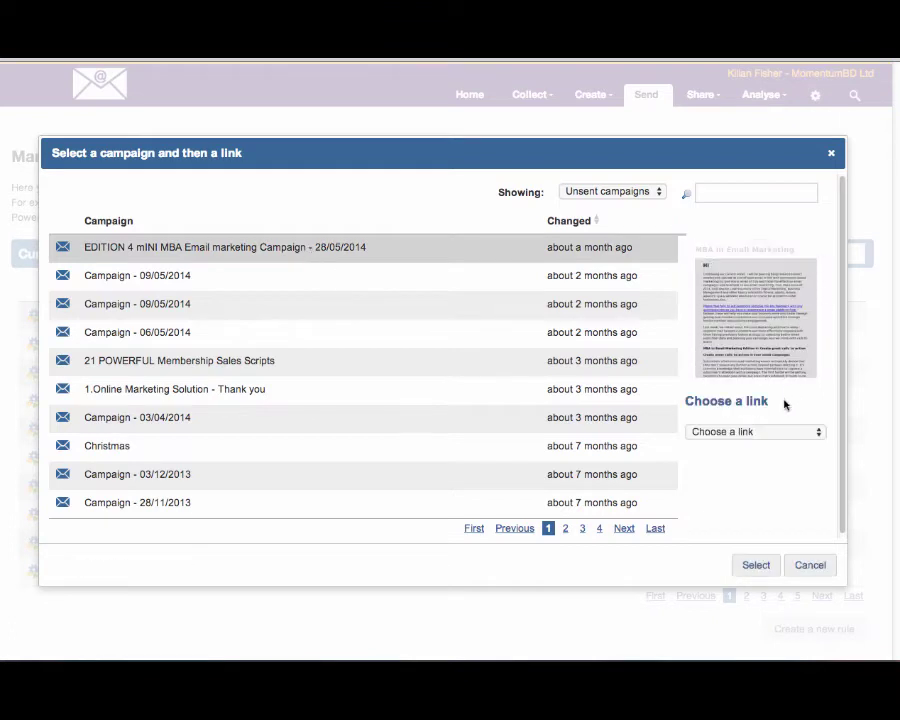
pyautogui.click(795, 432)
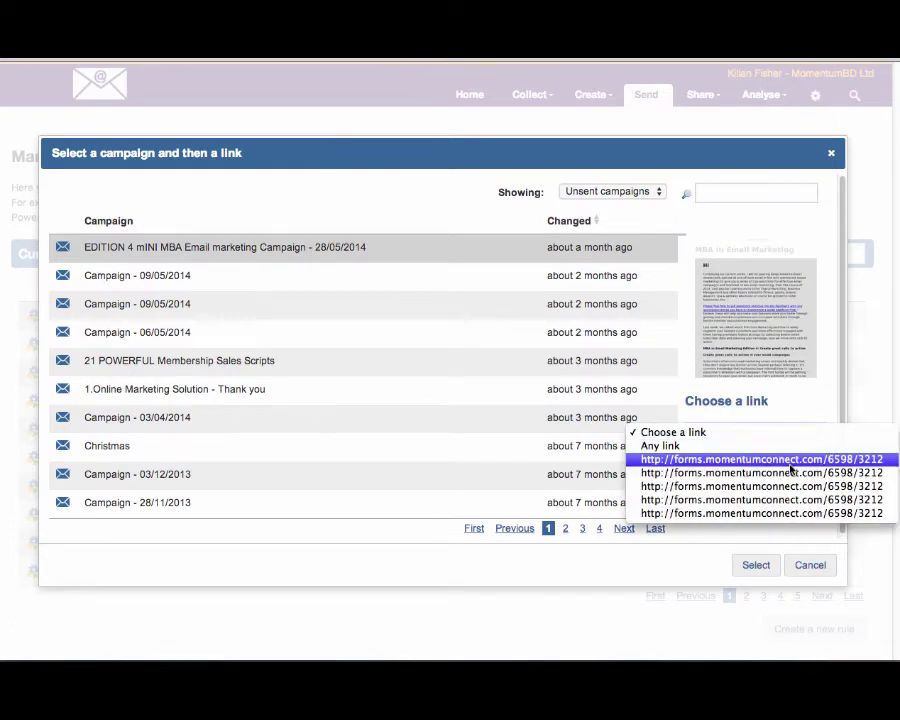
pyautogui.click(790, 462)
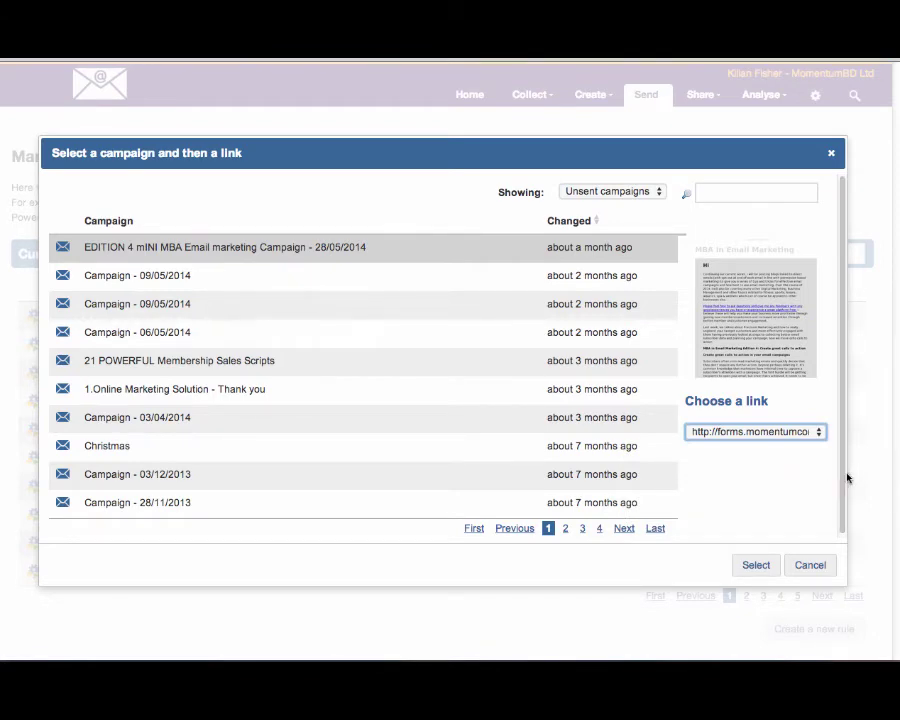
pyautogui.click(757, 566)
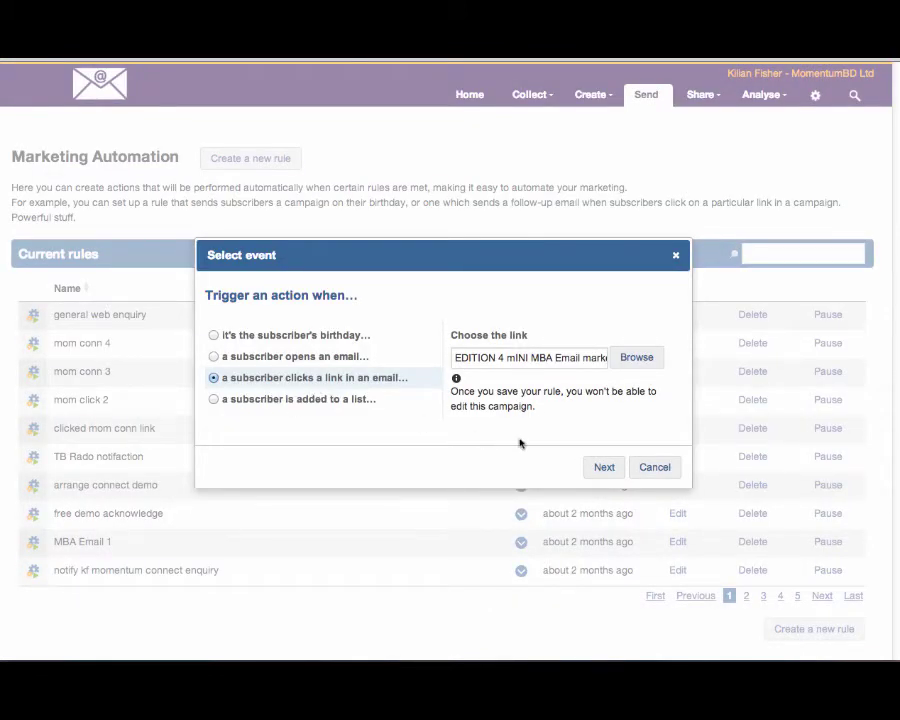
# - Make the rule send Campaign - 09/05/2014 to the subscriber as soon as possible
pyautogui.click(604, 467)
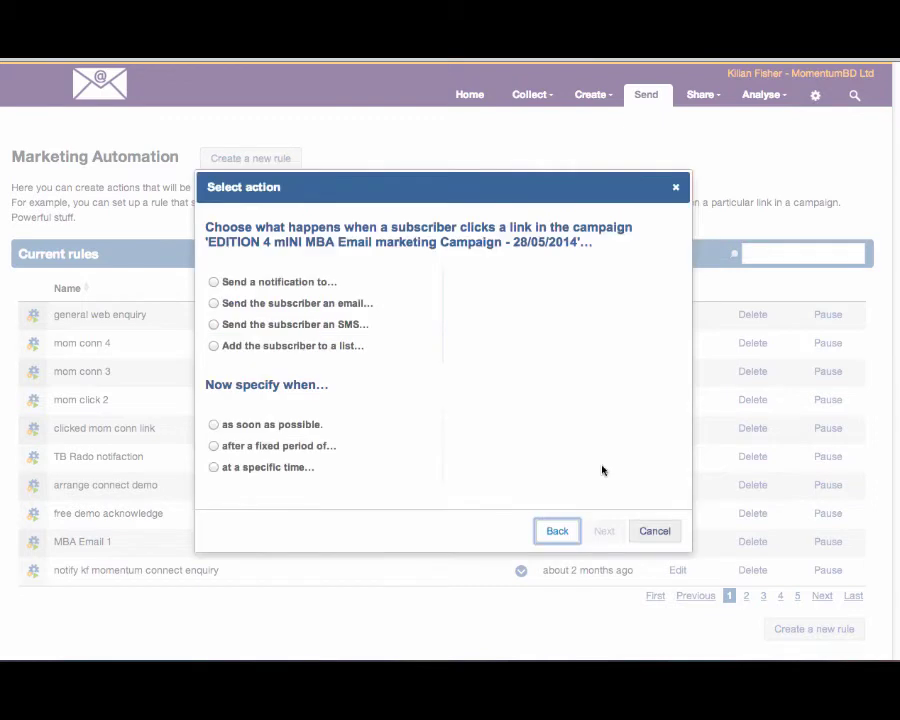
pyautogui.click(213, 304)
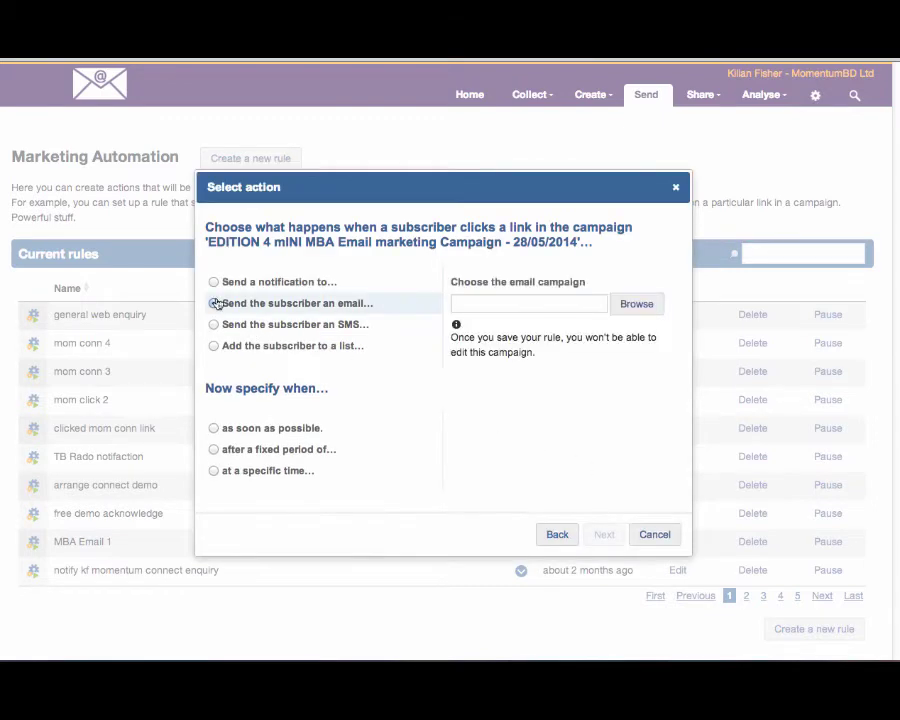
pyautogui.click(645, 305)
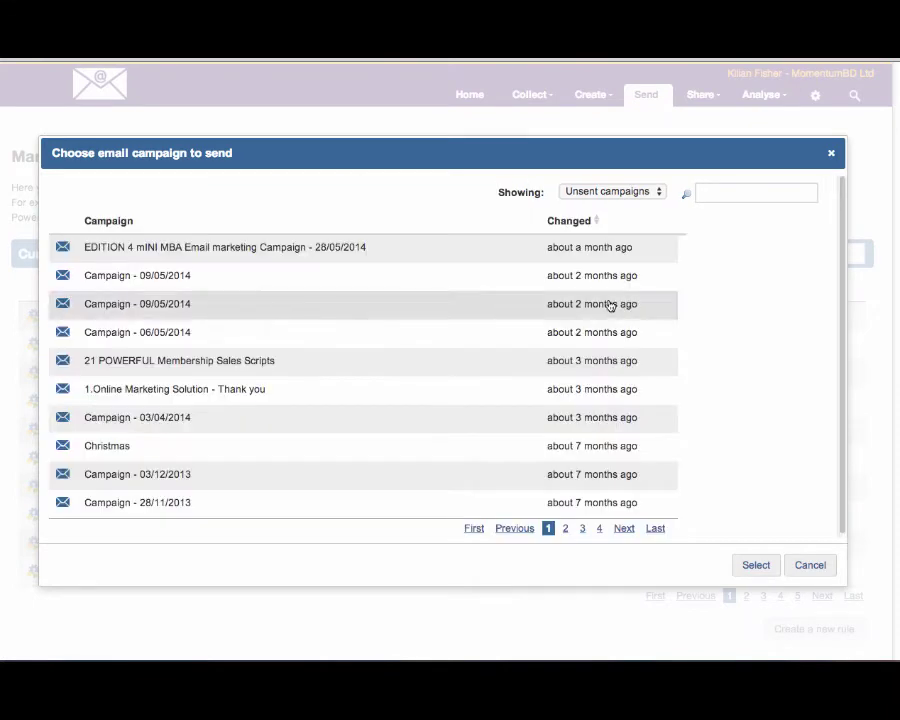
pyautogui.click(315, 278)
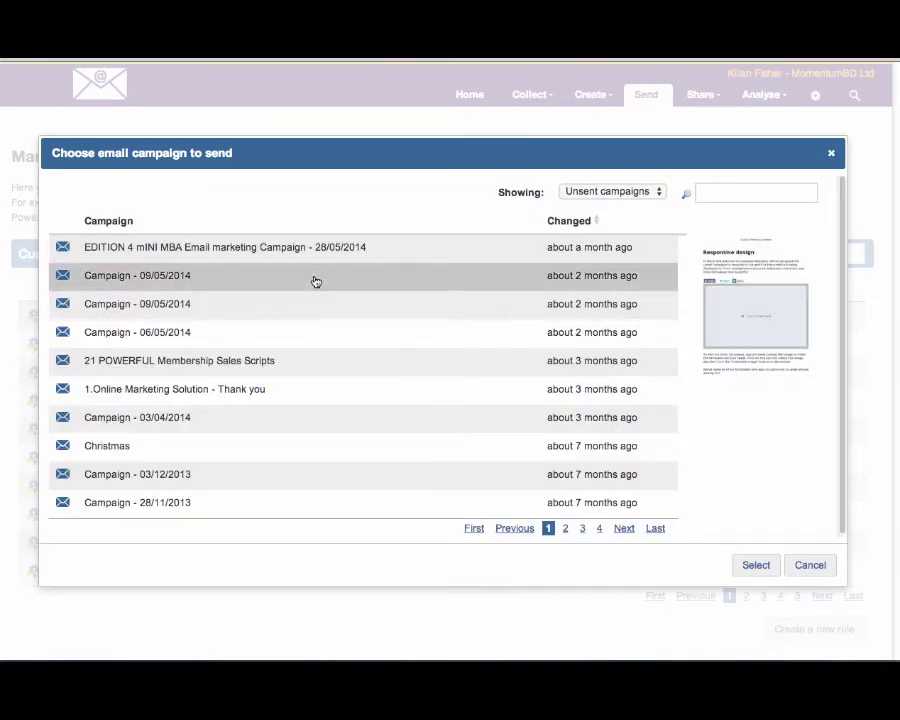
pyautogui.click(754, 570)
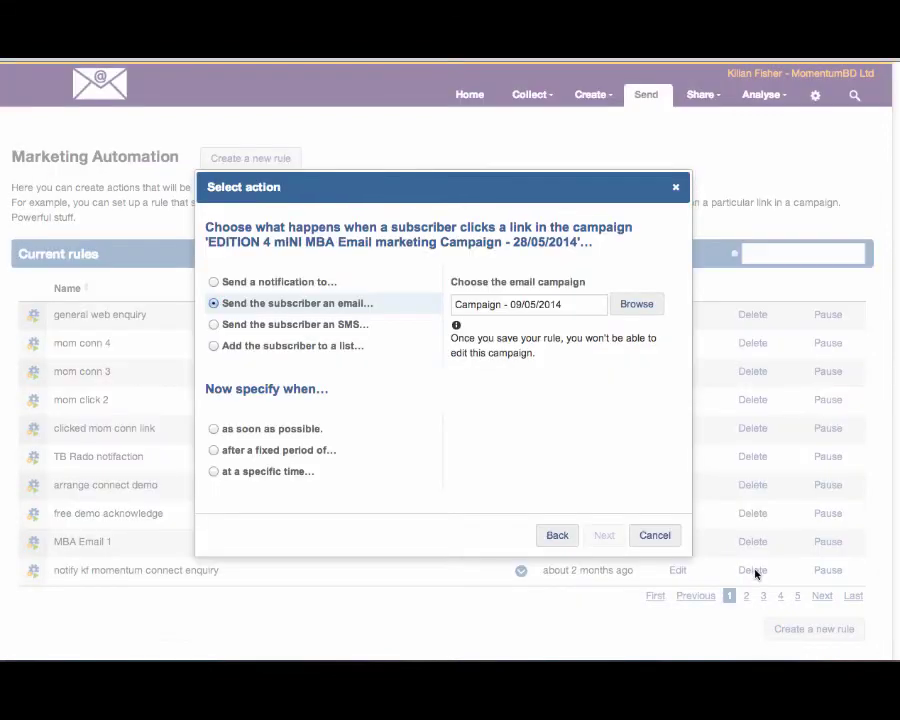
pyautogui.click(215, 429)
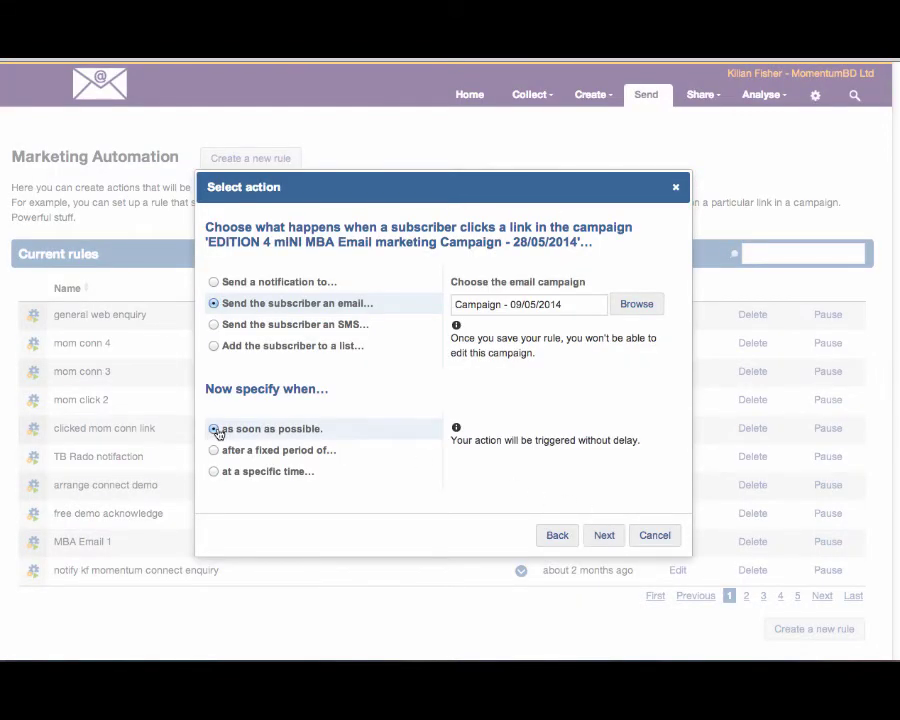
# - Name the rule 'email 2' and save it
pyautogui.click(605, 536)
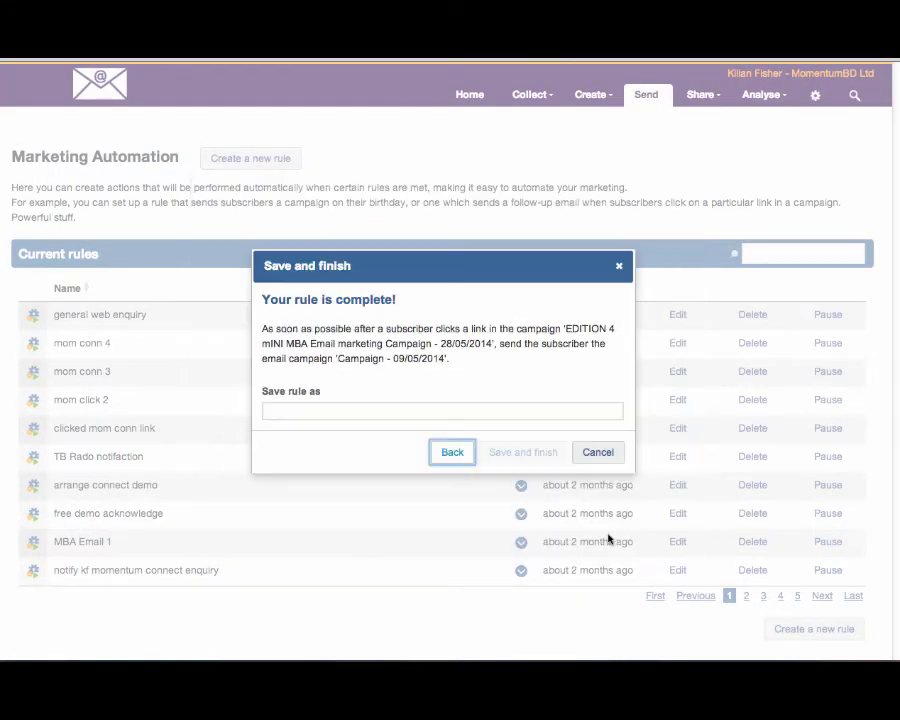
pyautogui.click(509, 413)
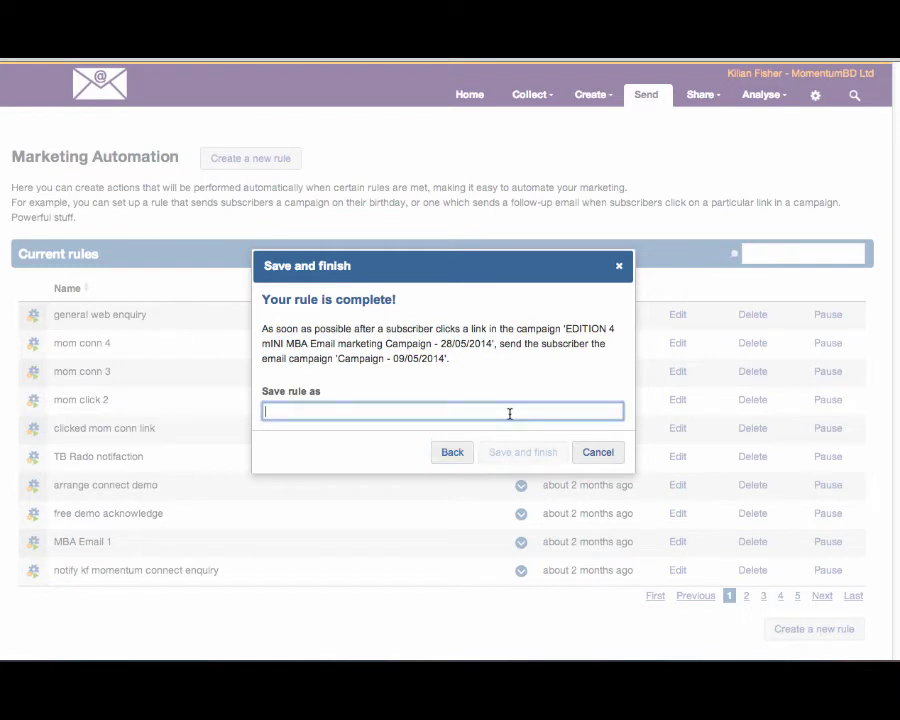
pyautogui.write('email 2')
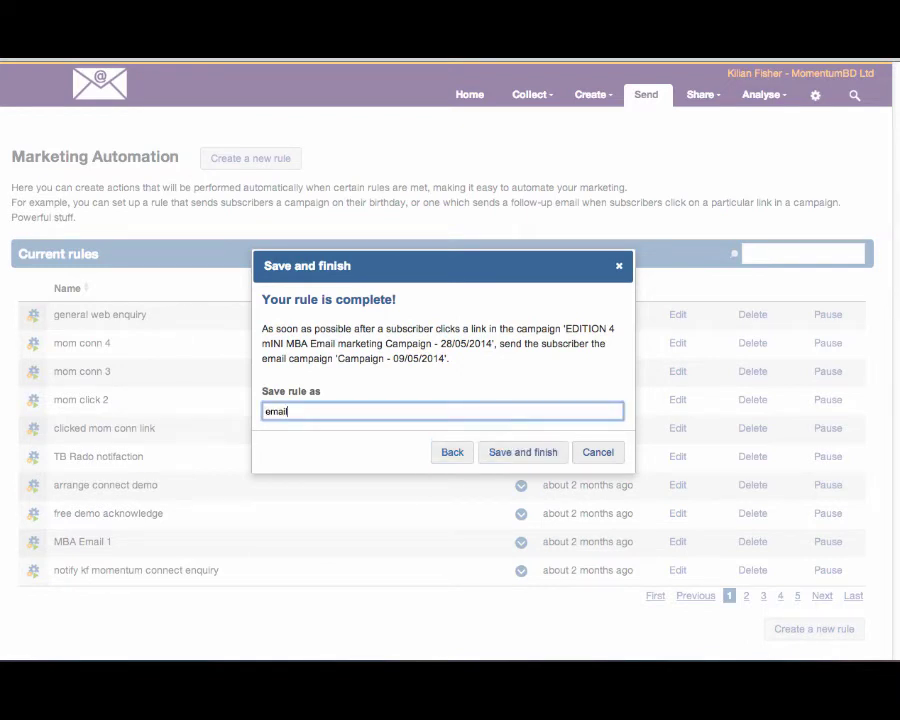
pyautogui.click(555, 452)
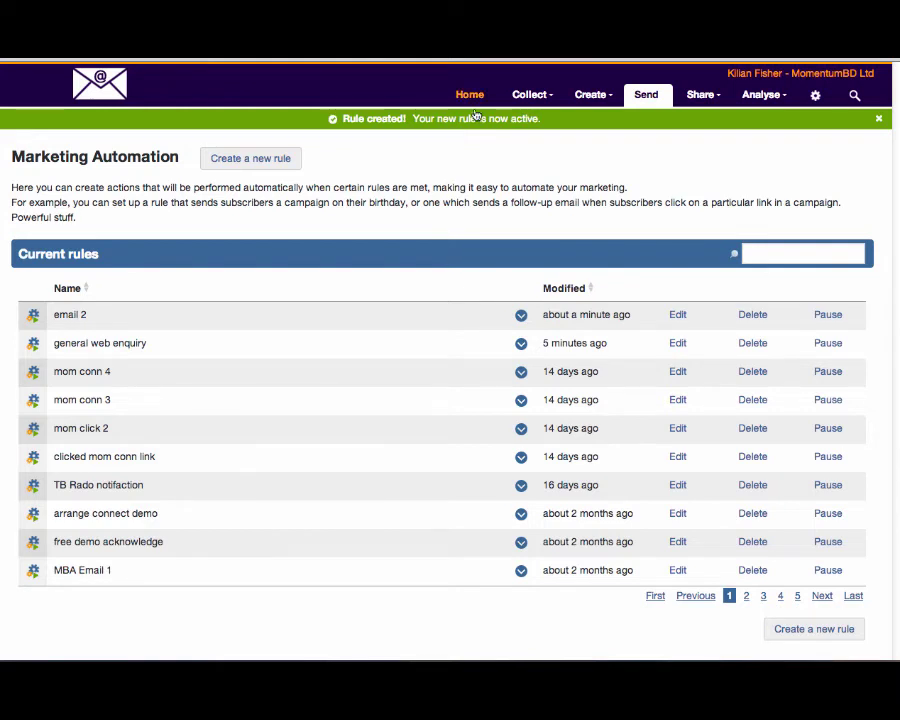
# - Go to the Collect menu's Lists page and dismiss the forms manager announcement
pyautogui.click(528, 96)
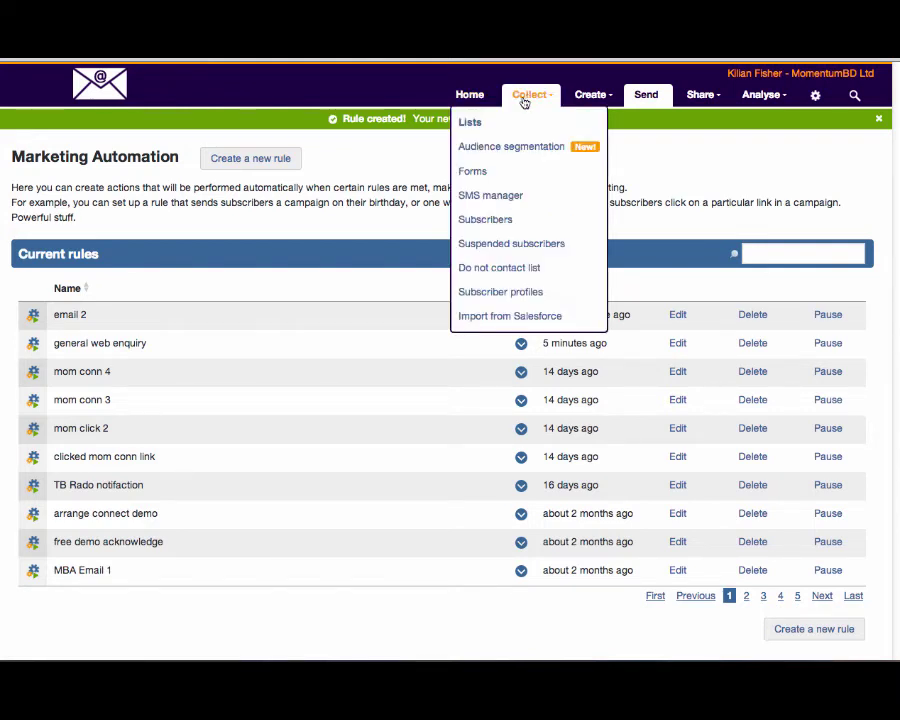
pyautogui.click(509, 121)
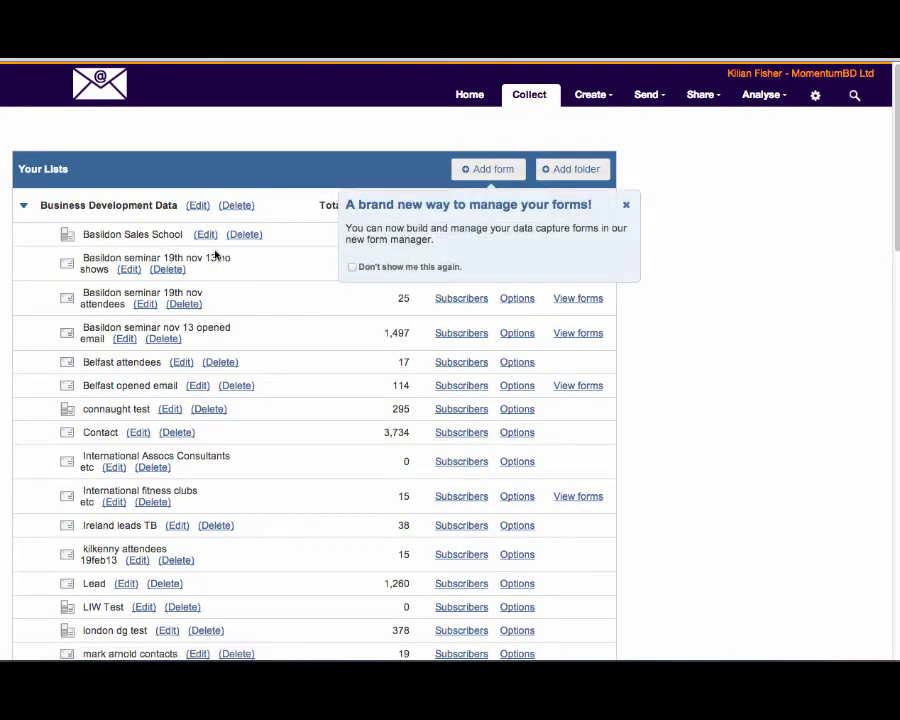
pyautogui.click(626, 205)
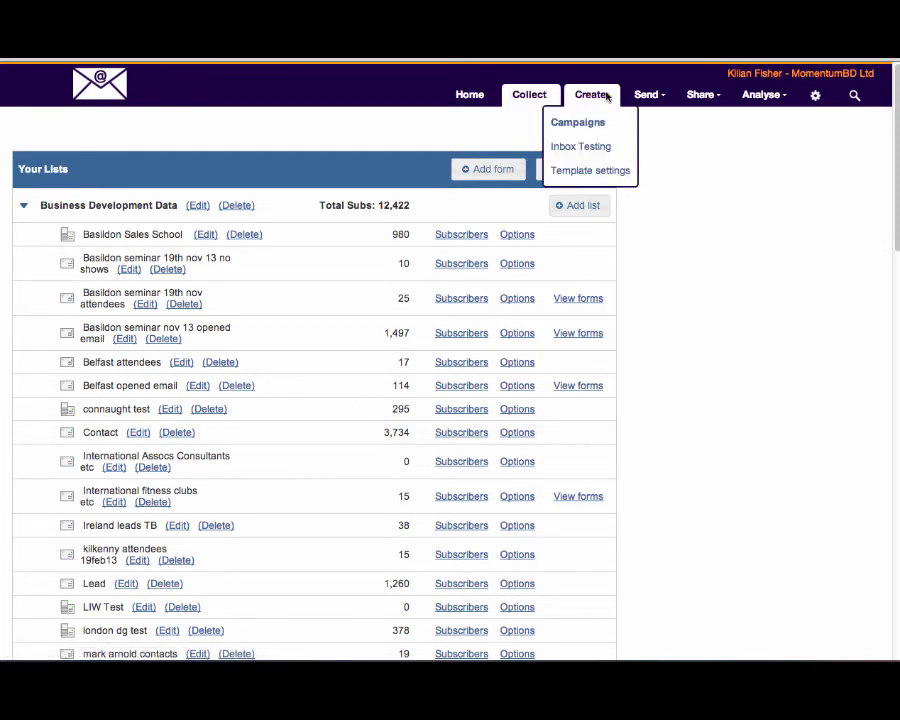
# - Open Audience segmentation from the Collect menu
pyautogui.moveTo(622, 97)
pyautogui.moveTo(541, 99)
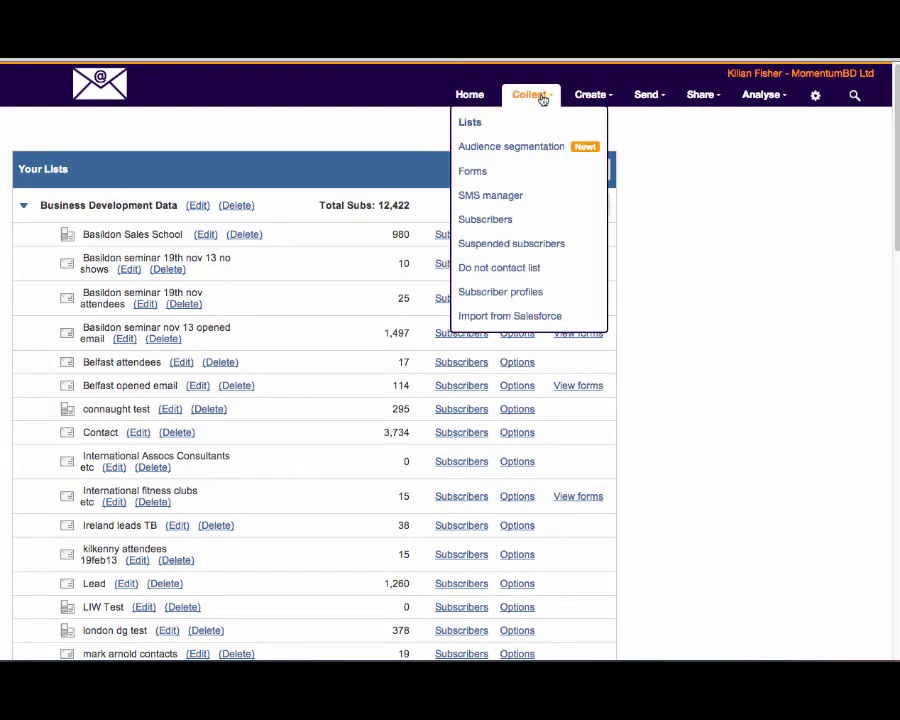
pyautogui.click(537, 148)
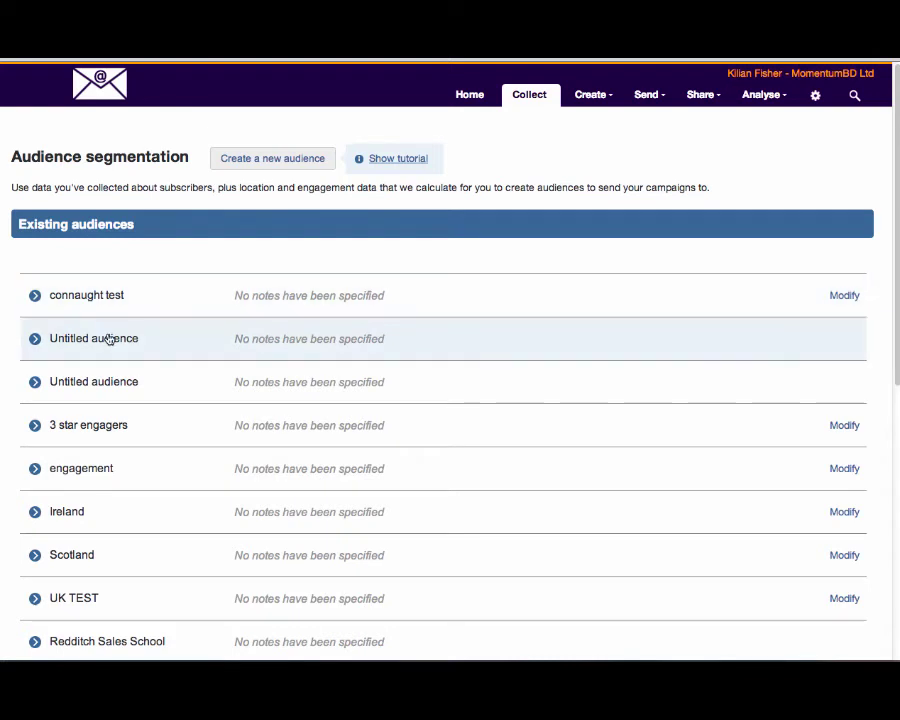
# - Create and save a new audience titled 'mom connect test'
pyautogui.click(304, 163)
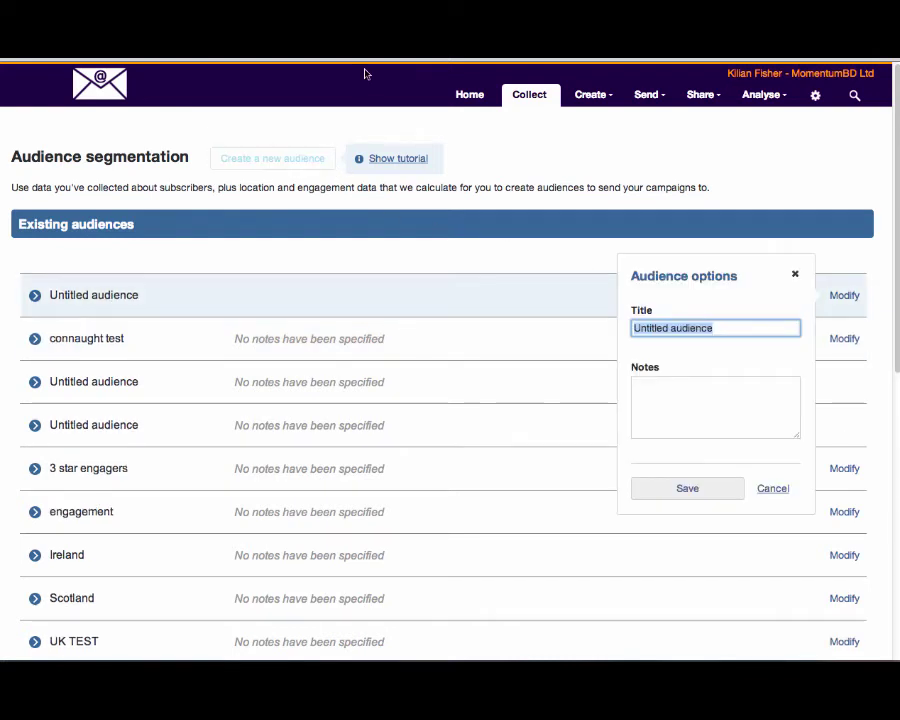
pyautogui.write('mom connect test')
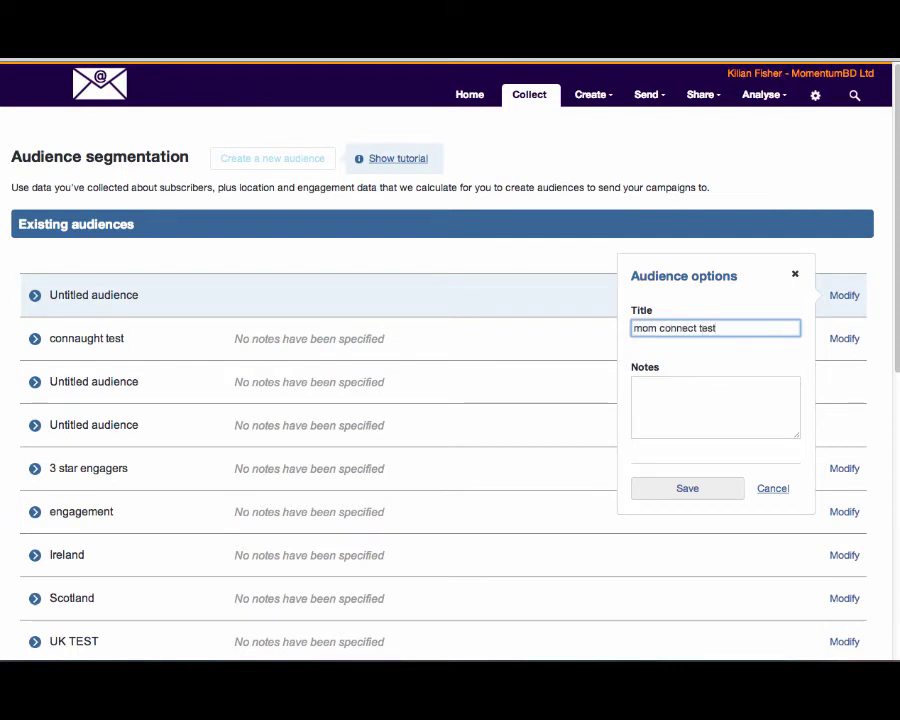
pyautogui.click(667, 488)
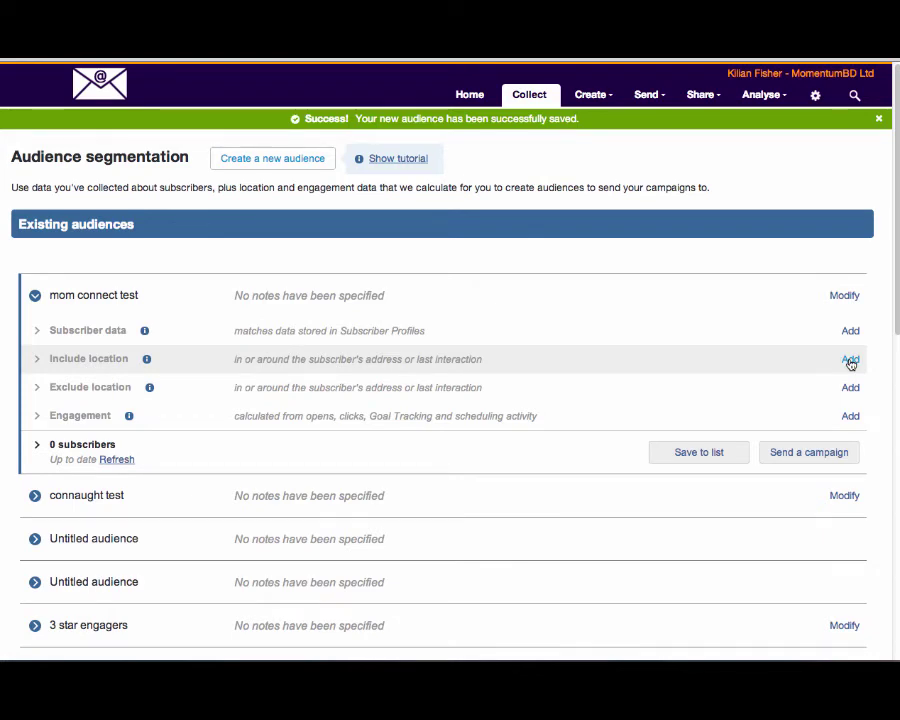
# - Add a location filter for subscribers within 55 miles of Birmingham, United Kingdom
pyautogui.click(850, 360)
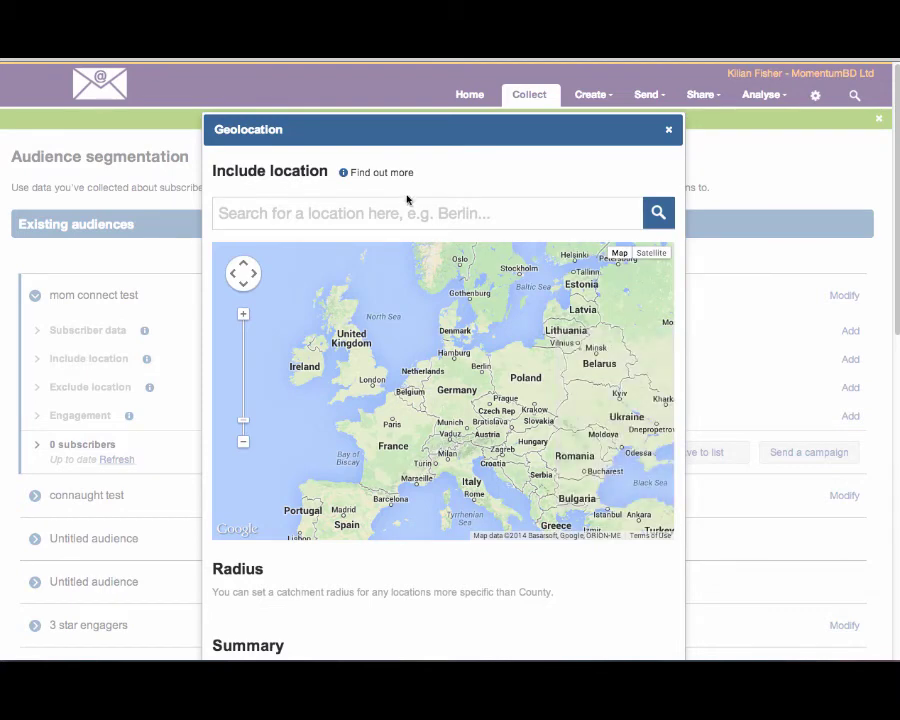
pyautogui.click(405, 211)
pyautogui.write('b')
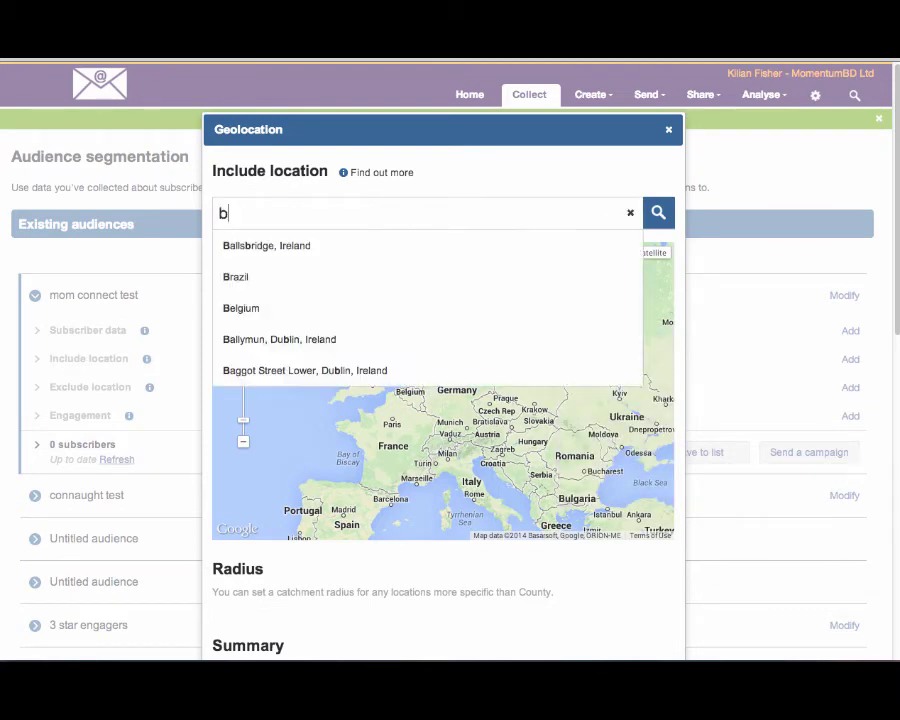
pyautogui.write('irmingham')
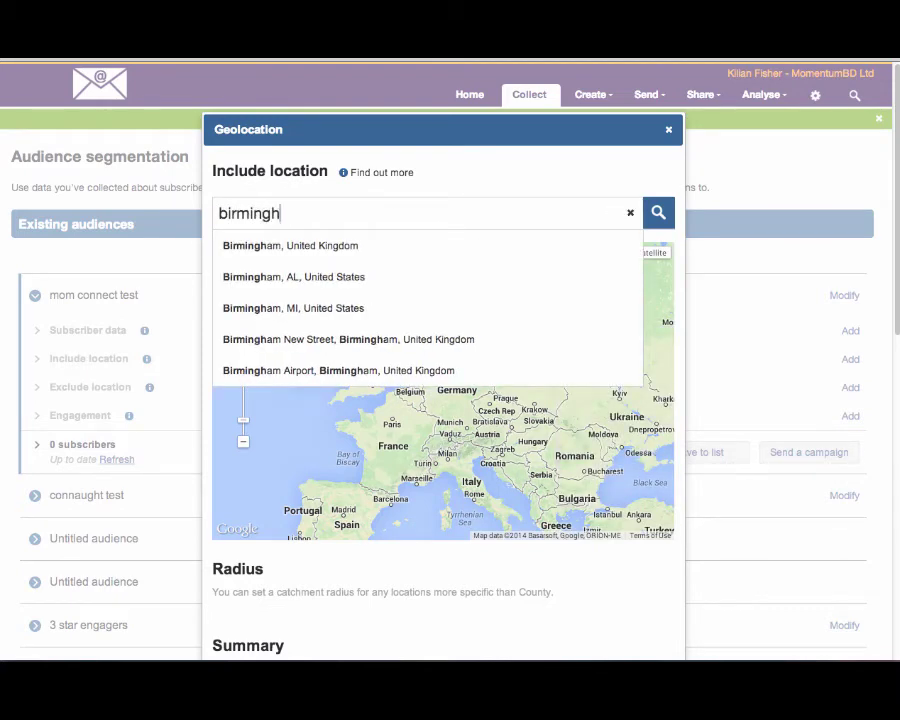
pyautogui.click(381, 245)
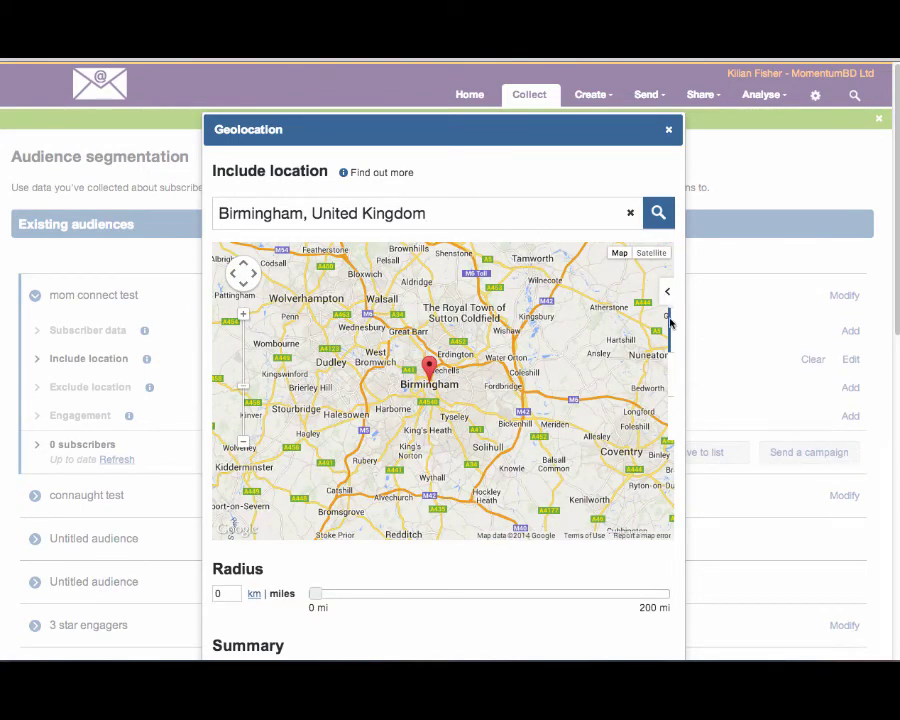
pyautogui.moveTo(311, 595); pyautogui.dragTo(410, 598)
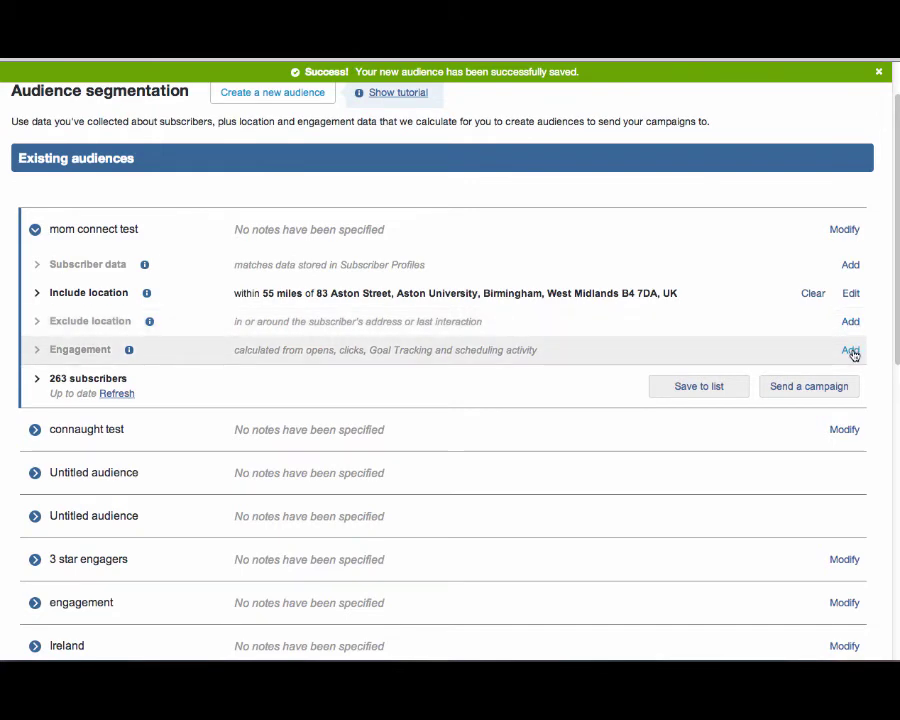
# - Add an engagement filter keeping only 1-star and 2-star subscribers, replacing an initial 3–5 star selection
pyautogui.click(850, 351)
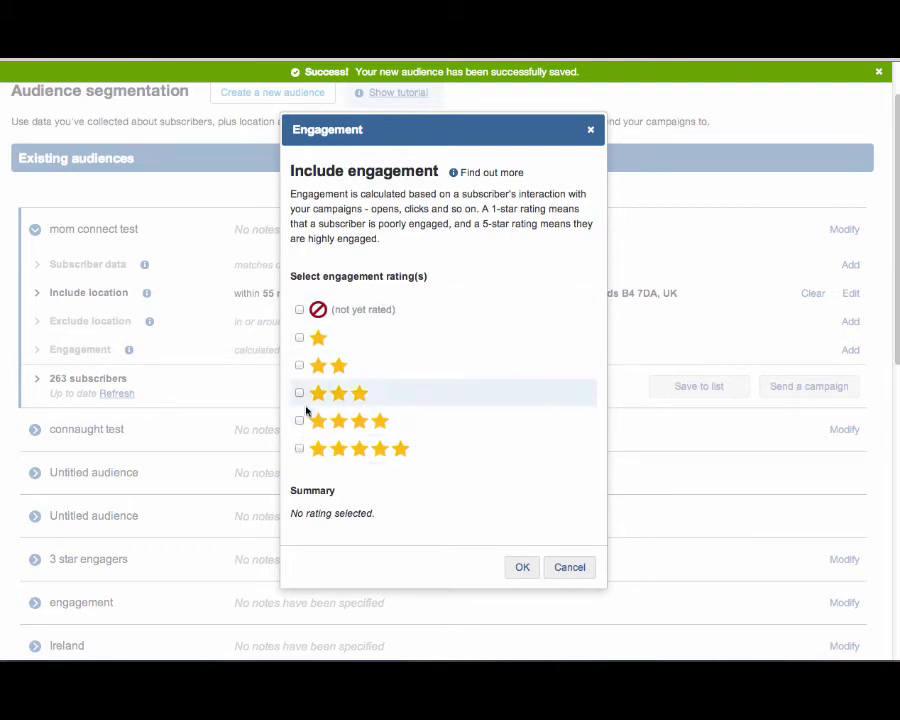
pyautogui.click(299, 449)
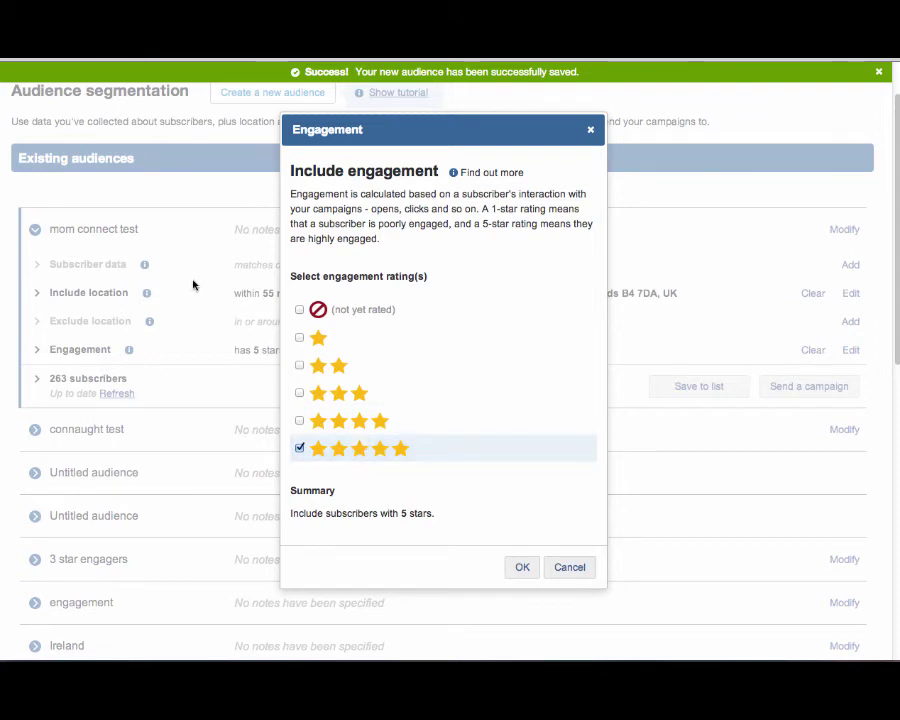
pyautogui.click(299, 422)
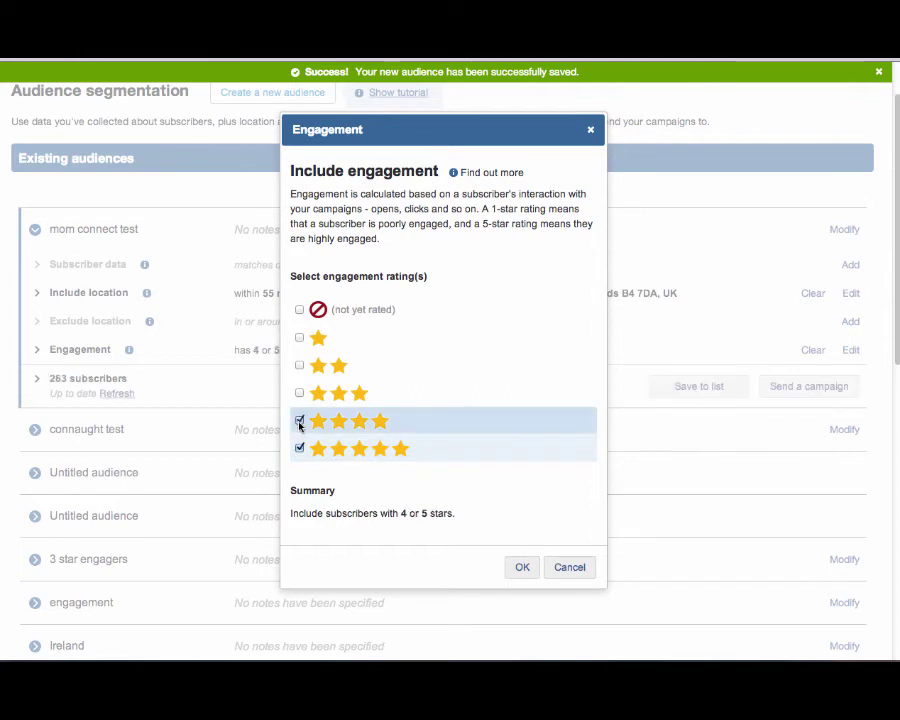
pyautogui.click(299, 394)
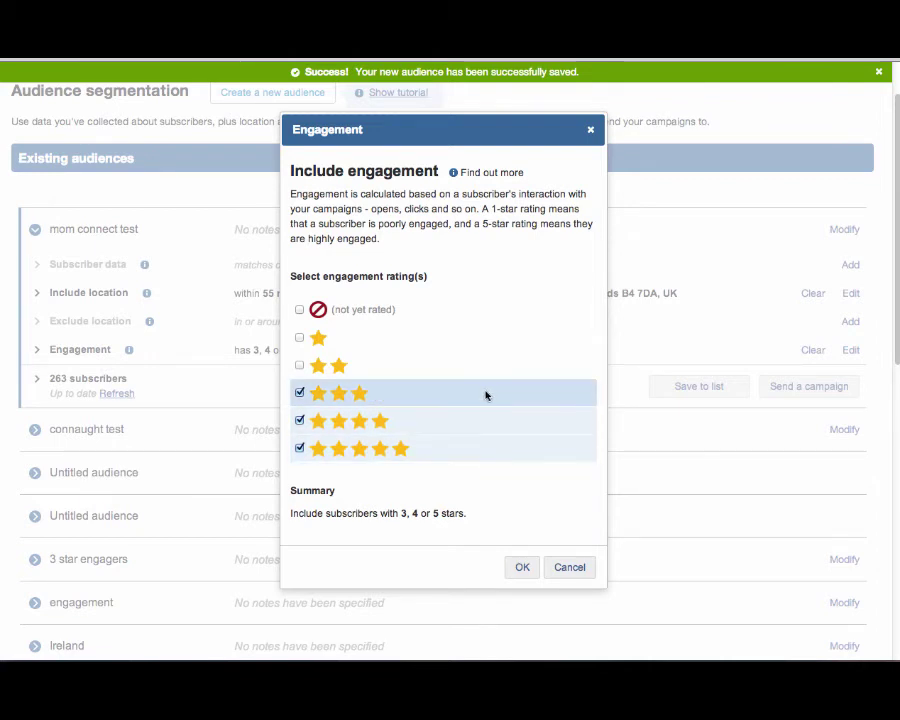
pyautogui.click(300, 392)
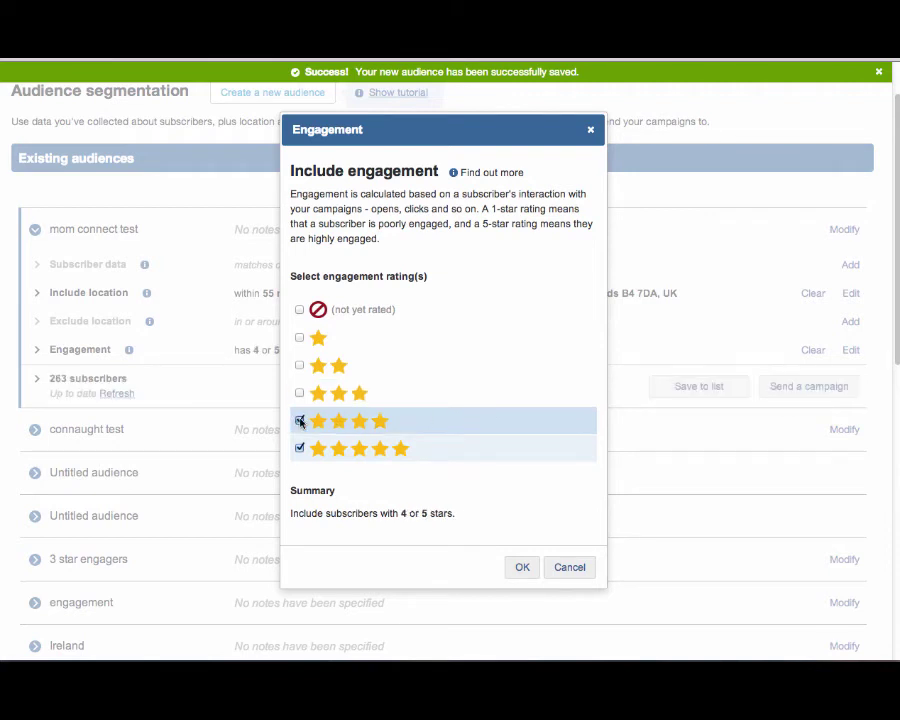
pyautogui.click(300, 421)
pyautogui.click(299, 447)
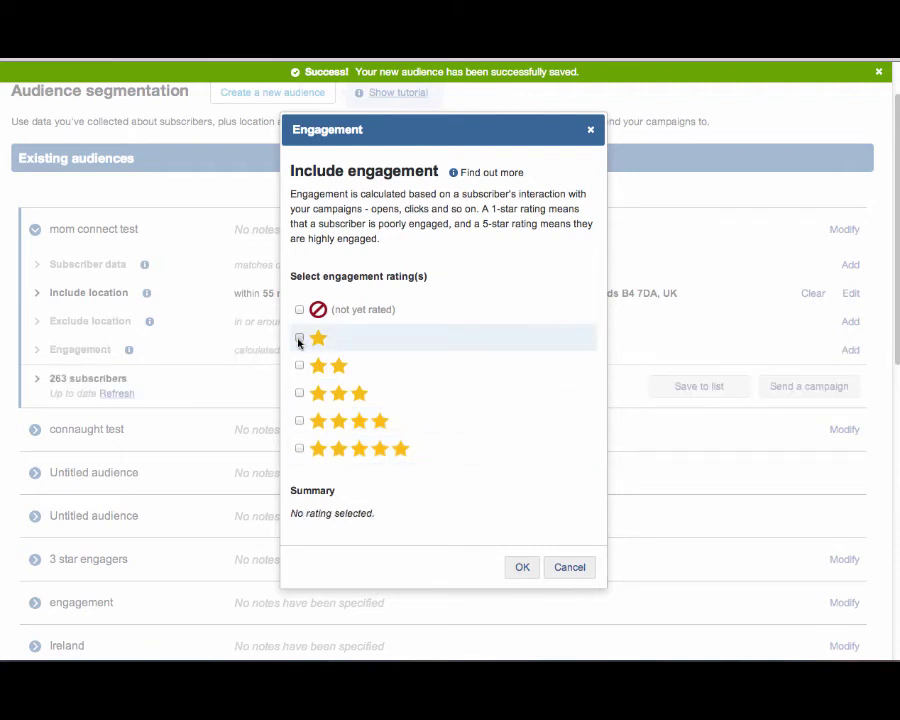
pyautogui.click(299, 339)
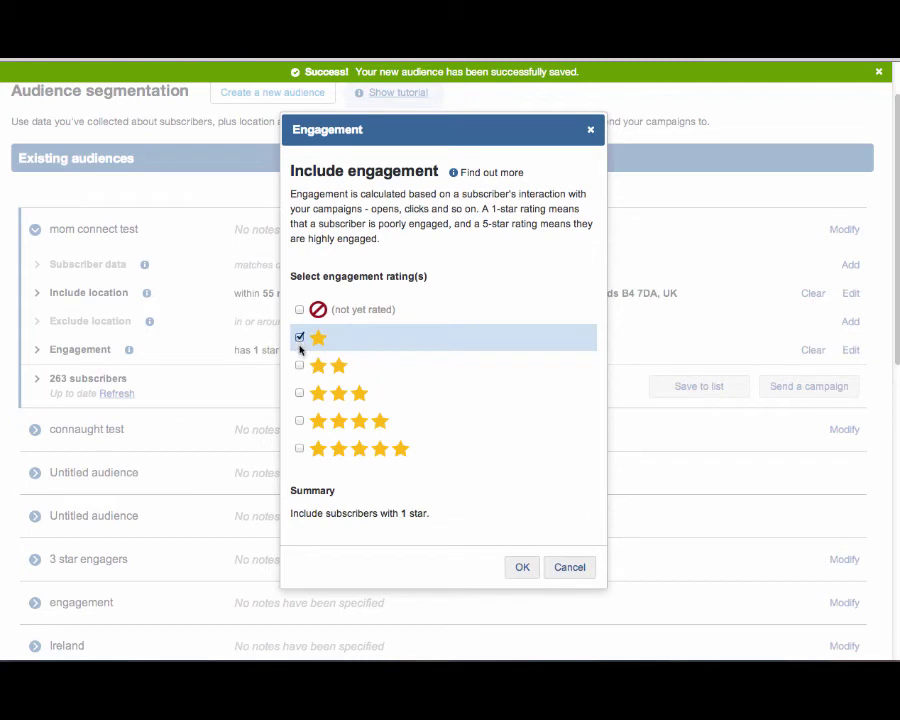
pyautogui.click(300, 365)
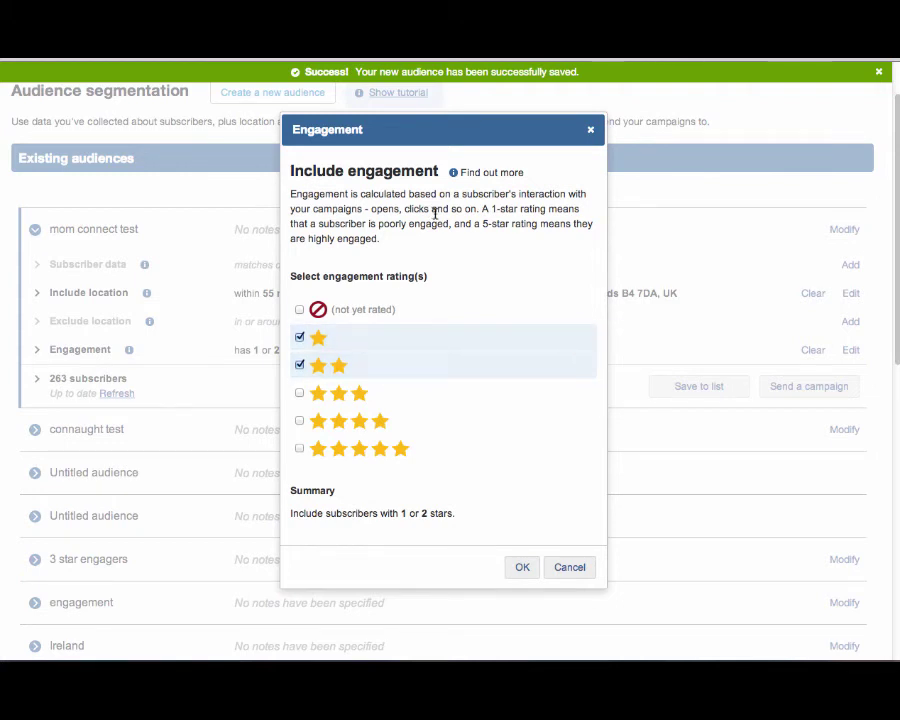
pyautogui.click(521, 567)
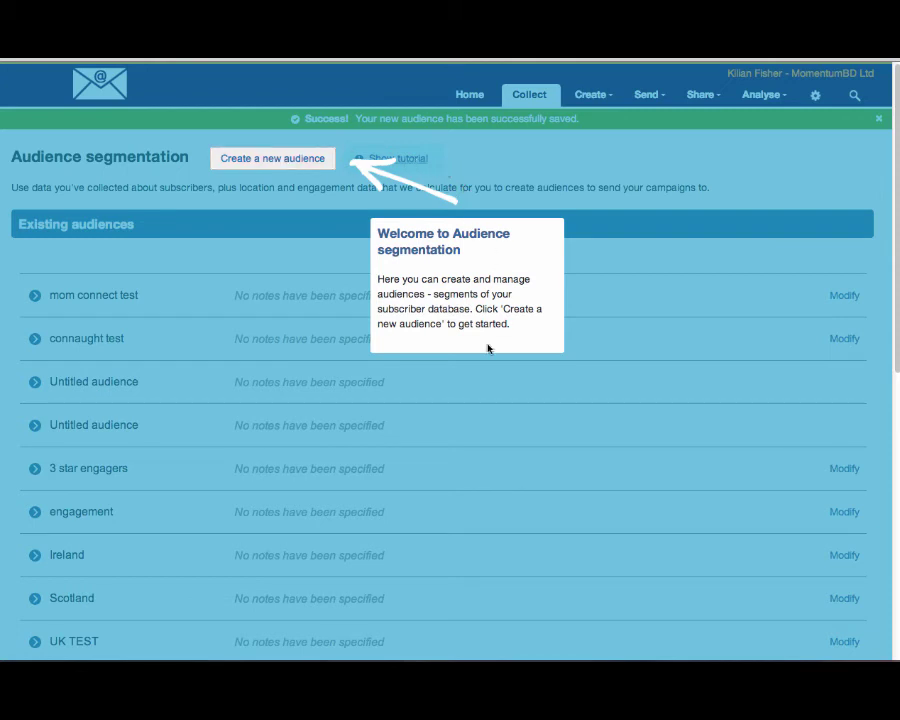
# - Save an Untitled audience, view the tutorial, then start another new Untitled audience
pyautogui.click(303, 160)
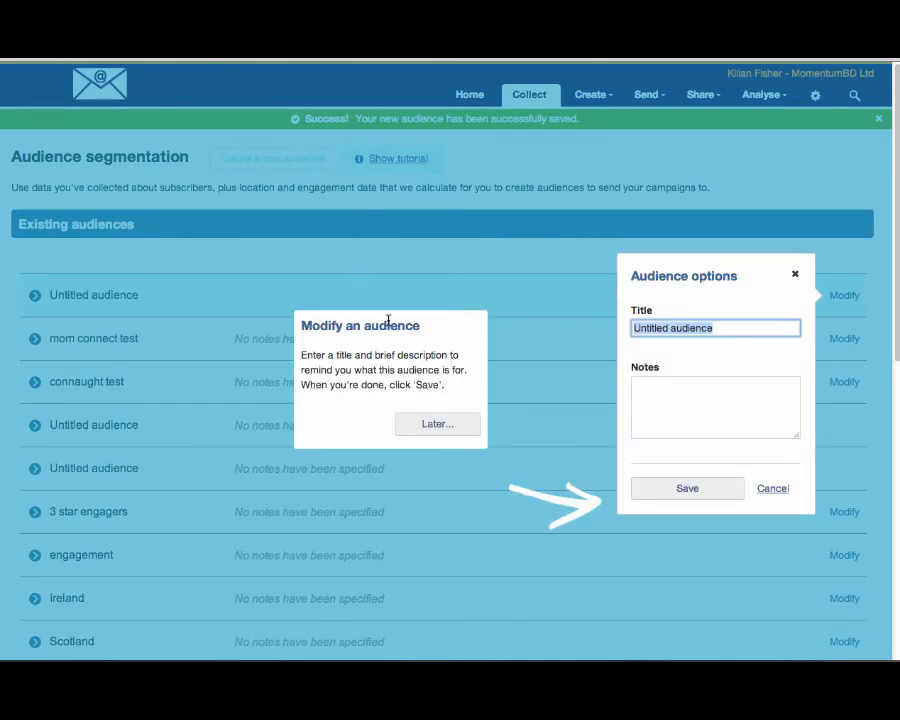
pyautogui.click(426, 428)
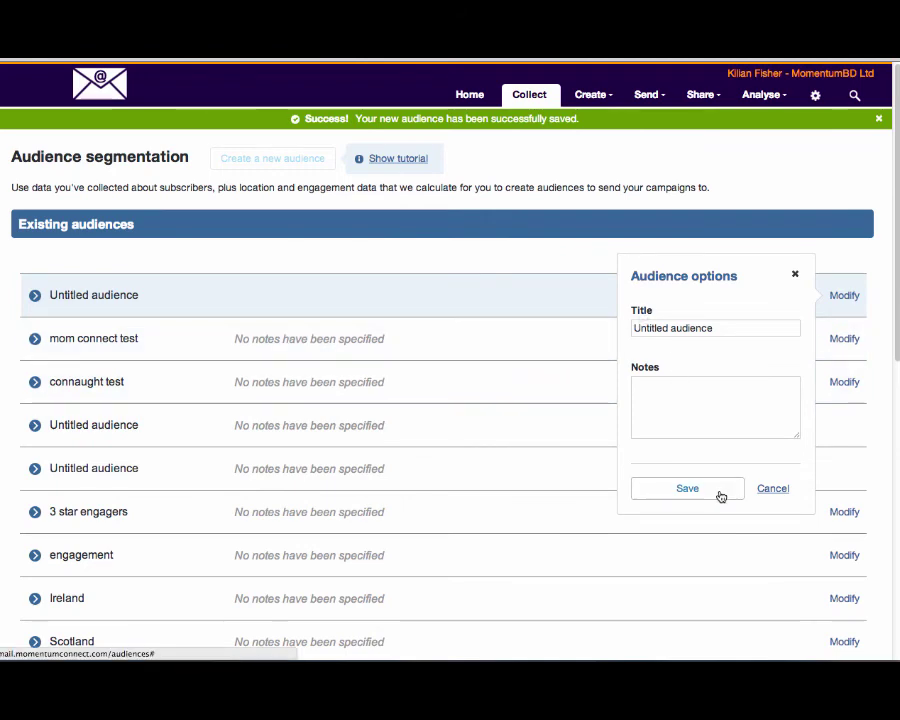
pyautogui.click(720, 492)
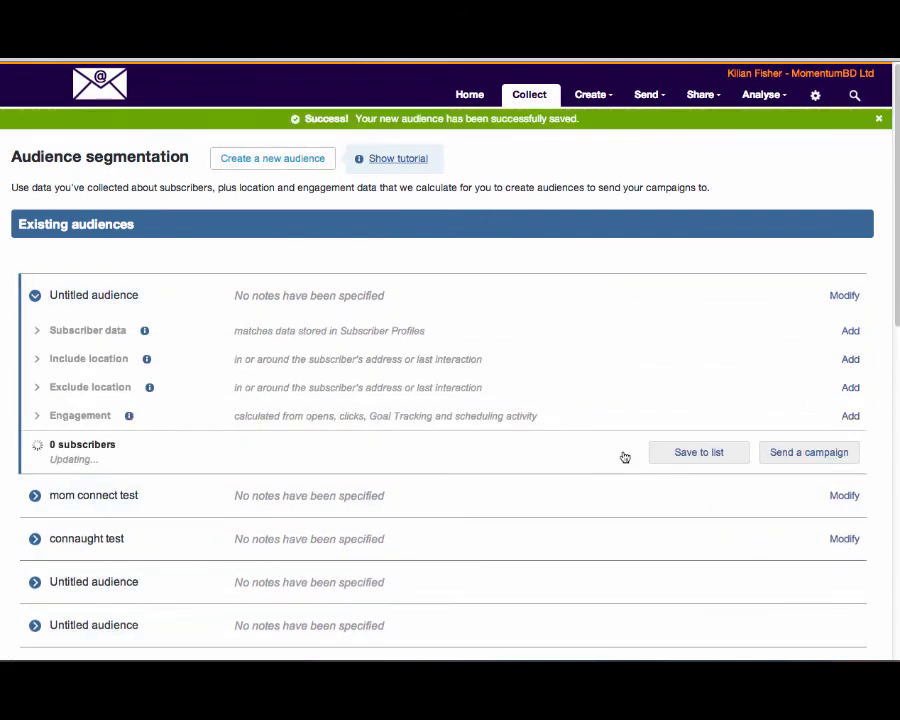
pyautogui.click(394, 160)
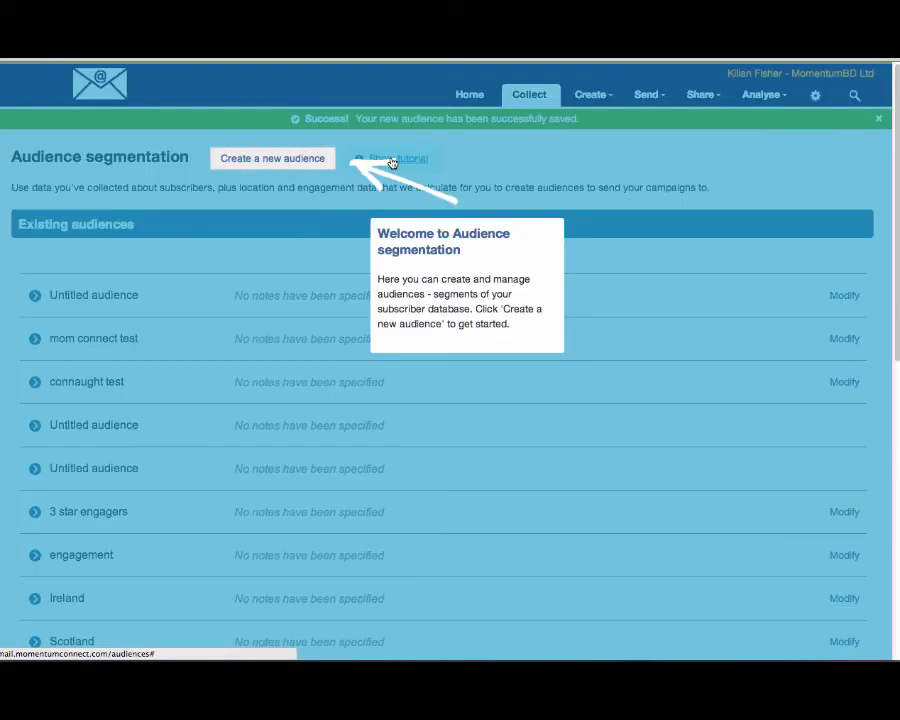
pyautogui.click(311, 160)
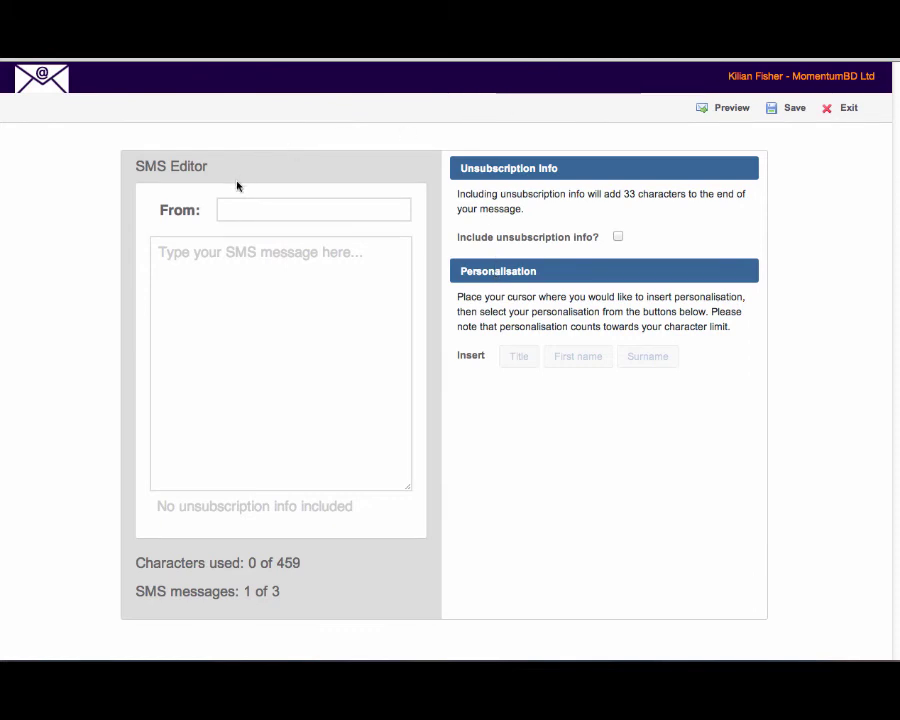
# - Place the cursor in the new SMS message's From field to enter the sender name
pyautogui.click(237, 213)
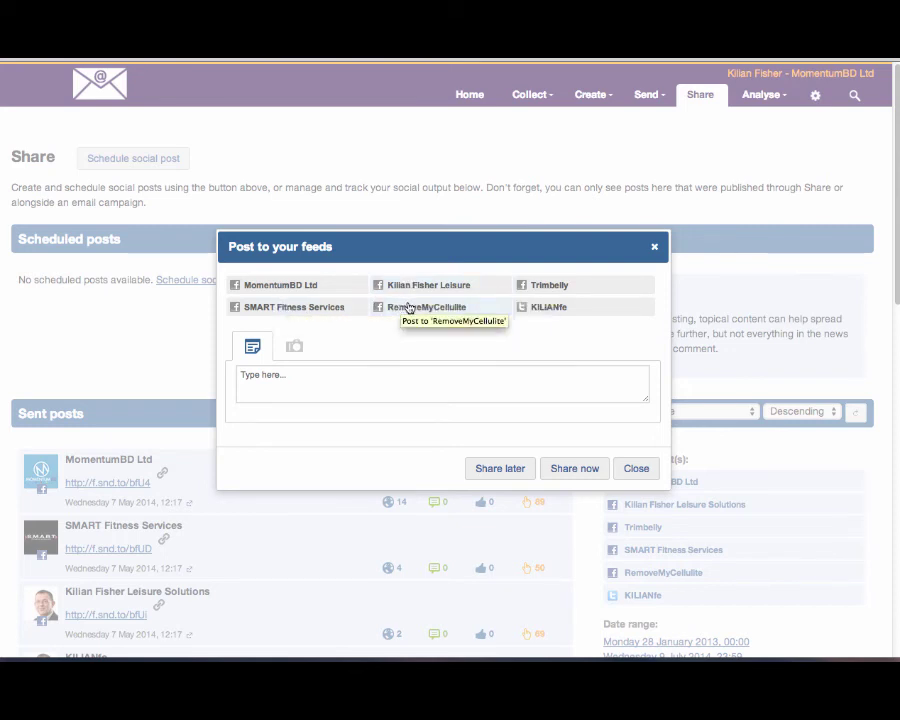
pyautogui.click(348, 376)
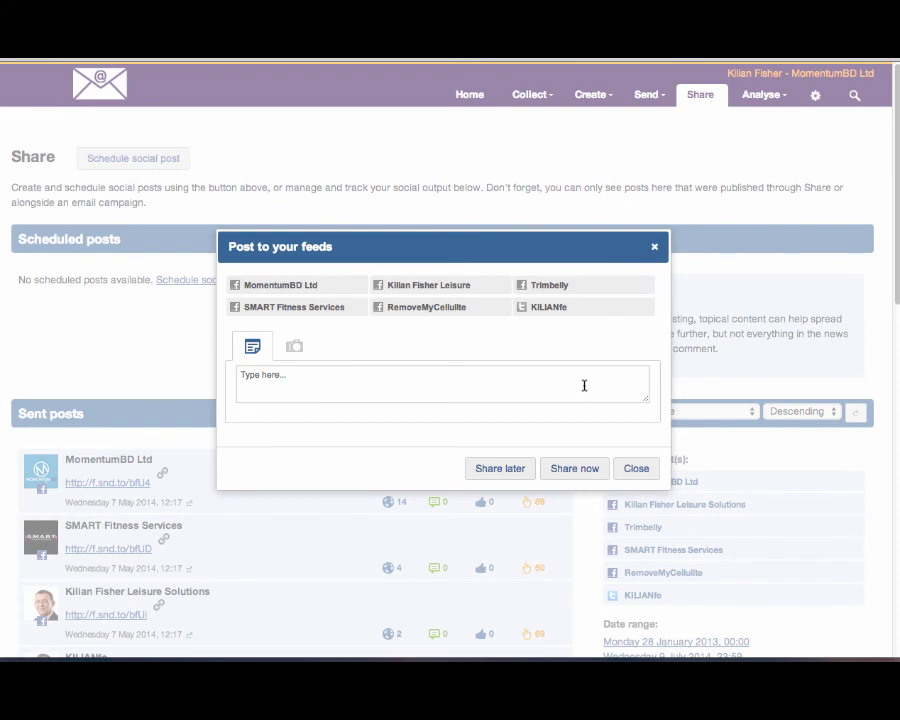
# - Close the Post to your feeds dialog without posting anything
pyautogui.click(637, 468)
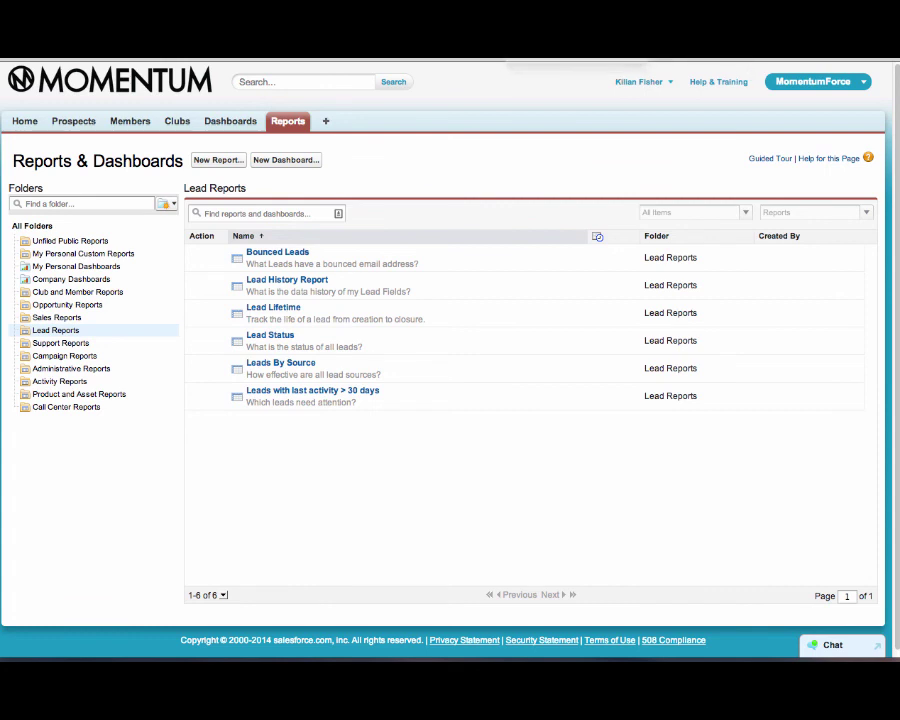
# - Switch to the browser tab showing Momentum's Salesforce AppExchange listing
pyautogui.click(576, 58)
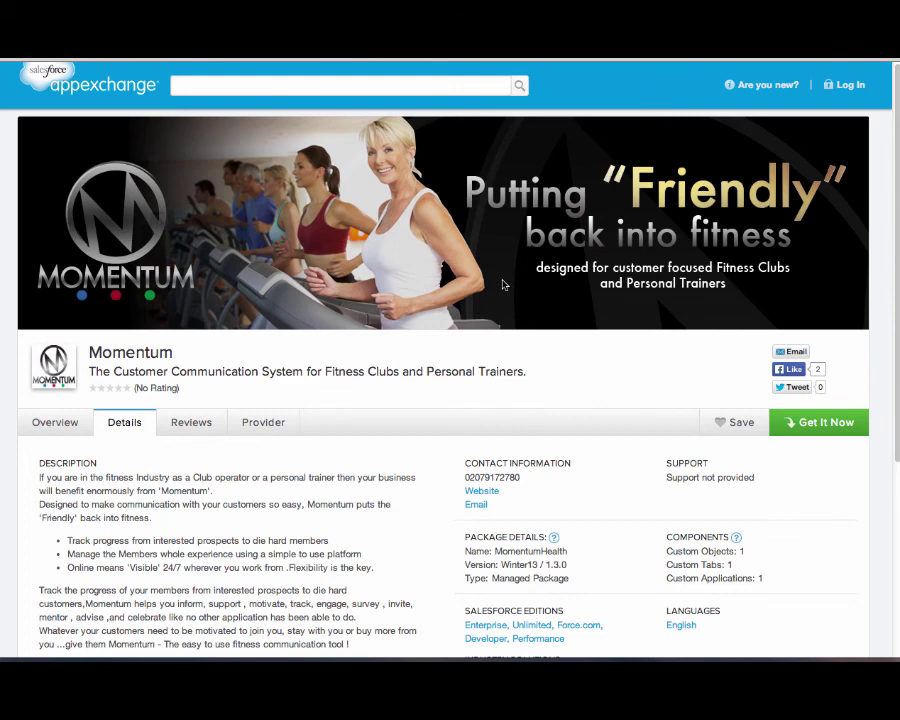